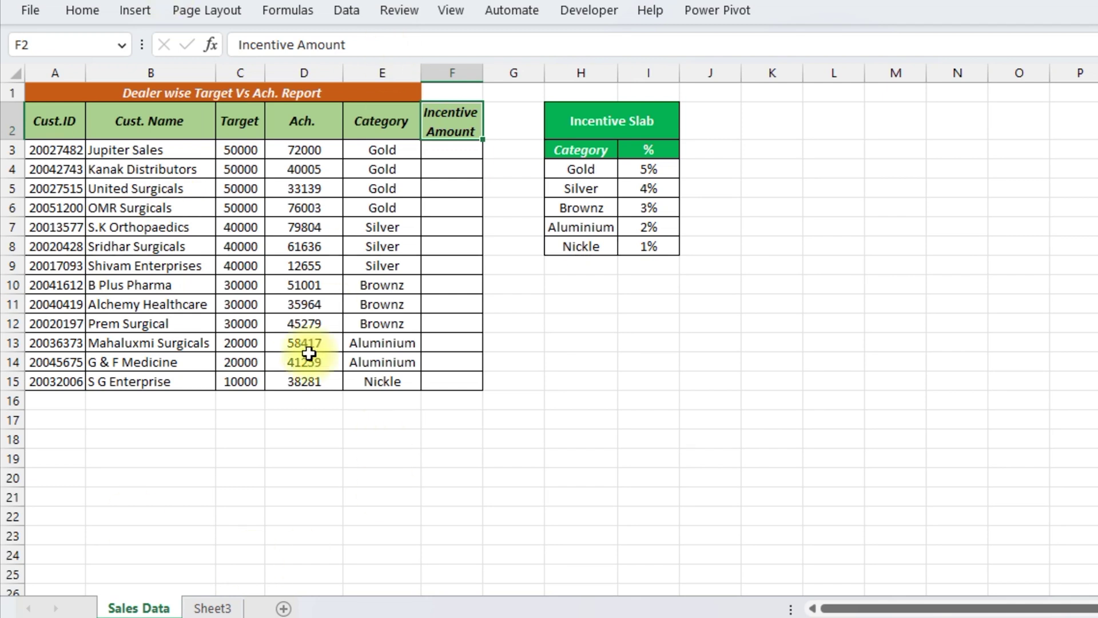
Examine the incentive table and slab on the Sales Data sheet and the customer ID/name lookup cells on Sheet3
click(213, 608)
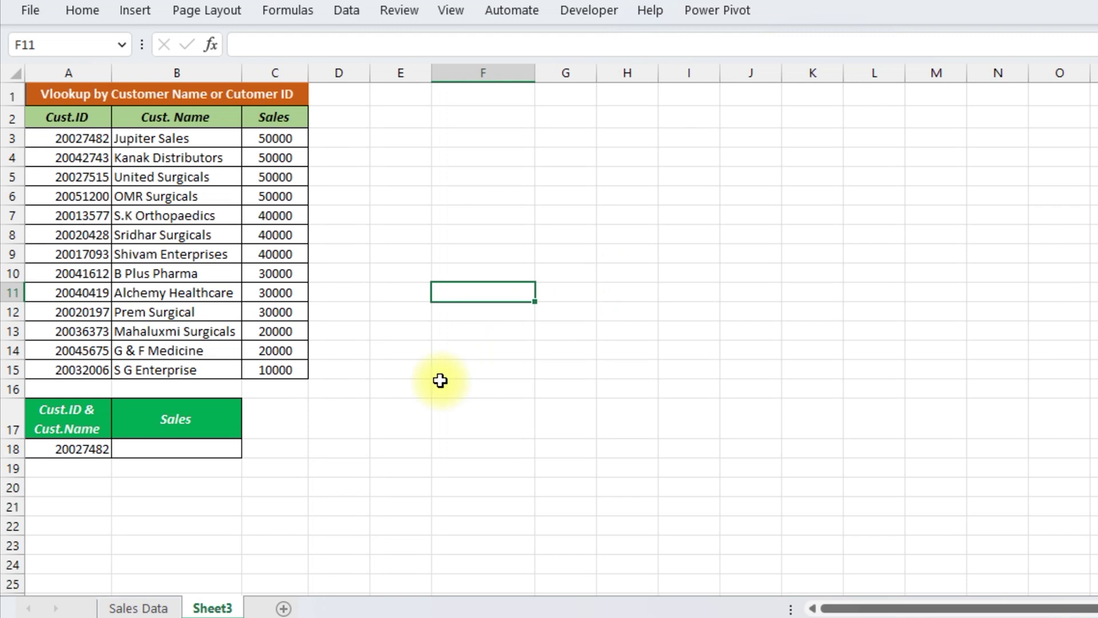
click(143, 608)
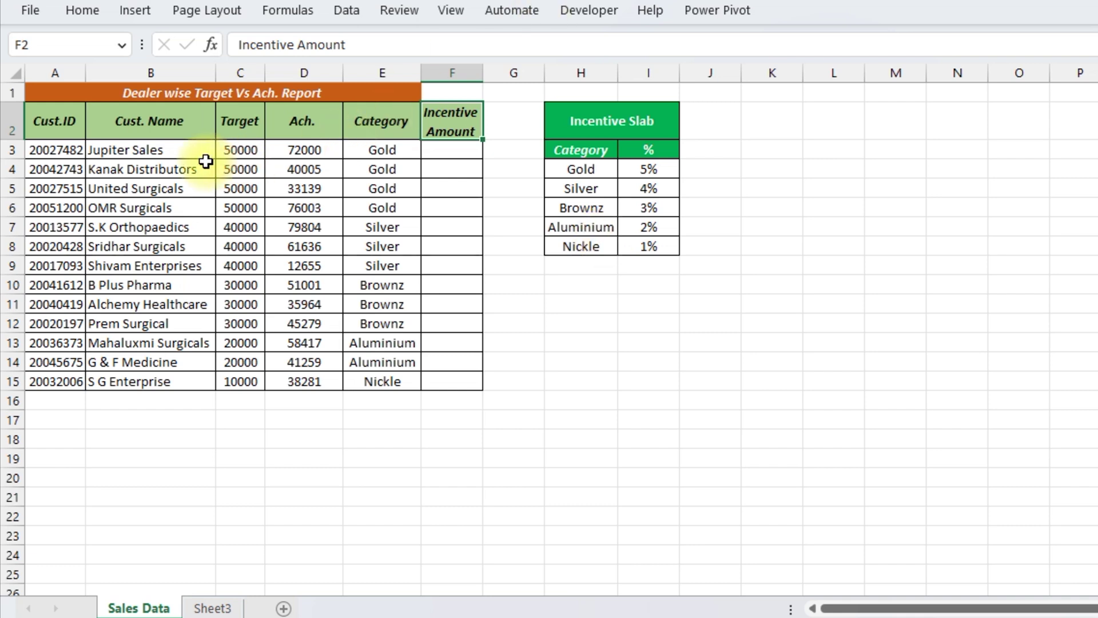
click(461, 153)
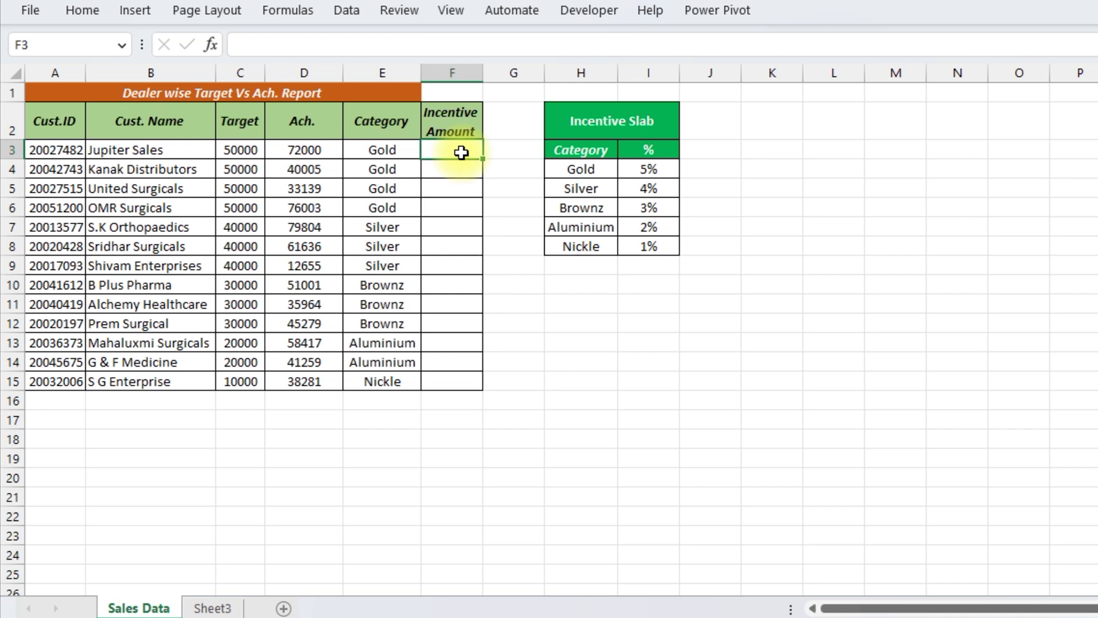
drag(591, 146, 624, 243)
click(737, 190)
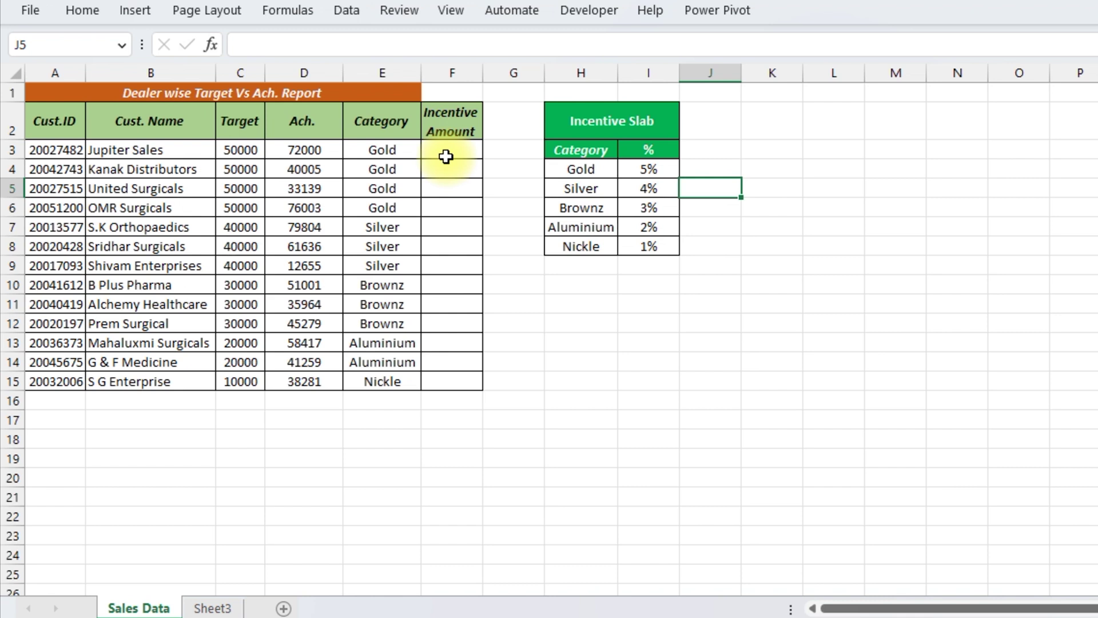
click(466, 304)
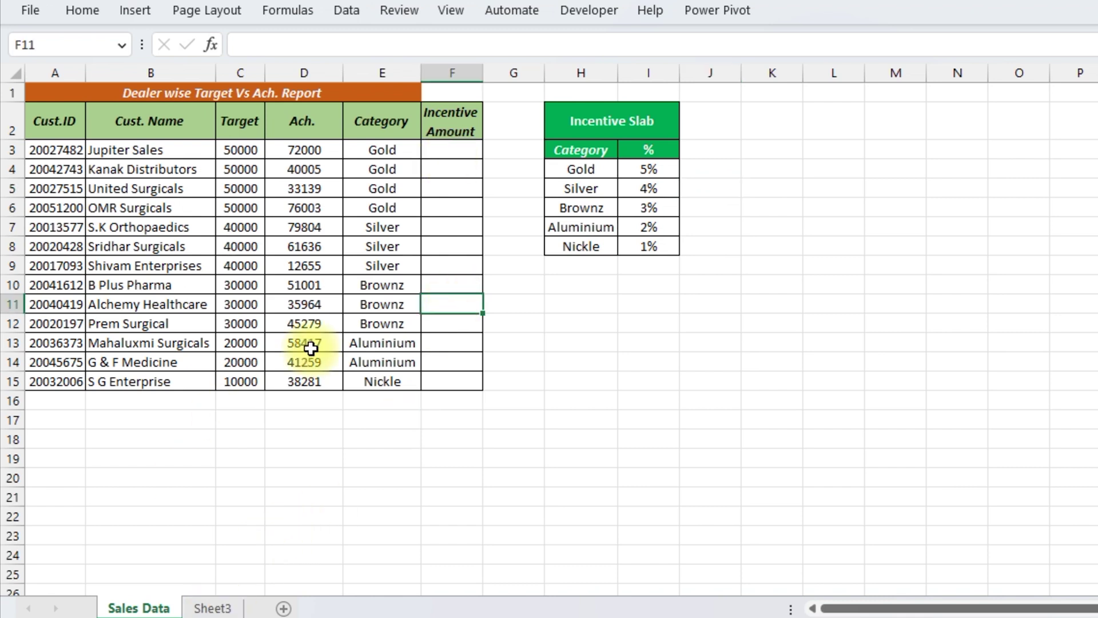
click(212, 607)
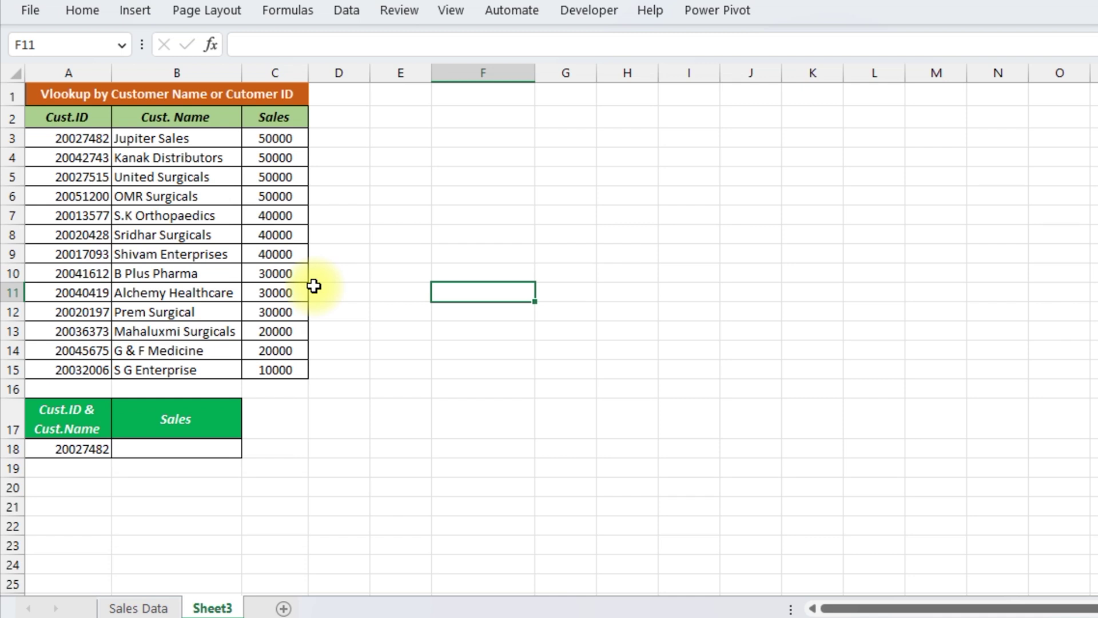
click(78, 420)
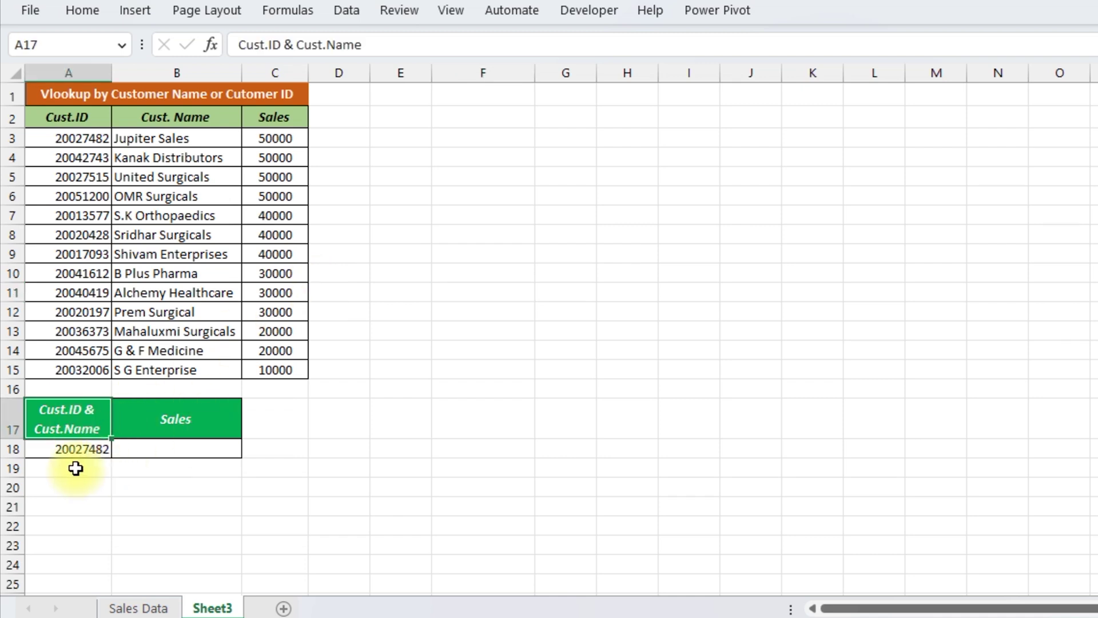
click(76, 453)
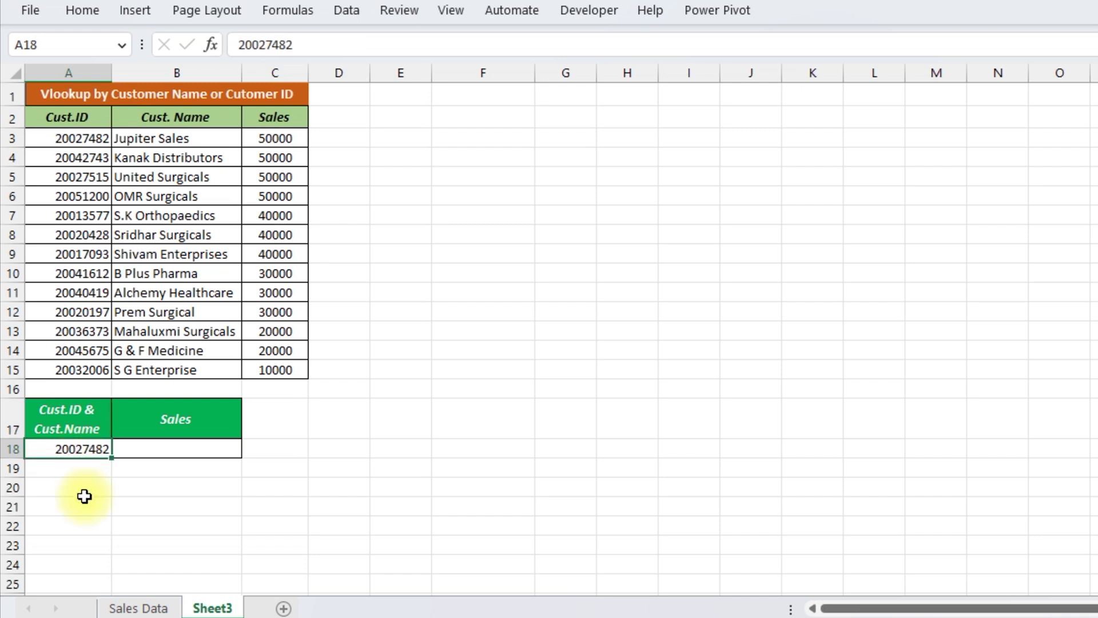
Begin an IF formula in Sheet3 cell B18 with ISNUMBER(A18) as its logical test
click(187, 455)
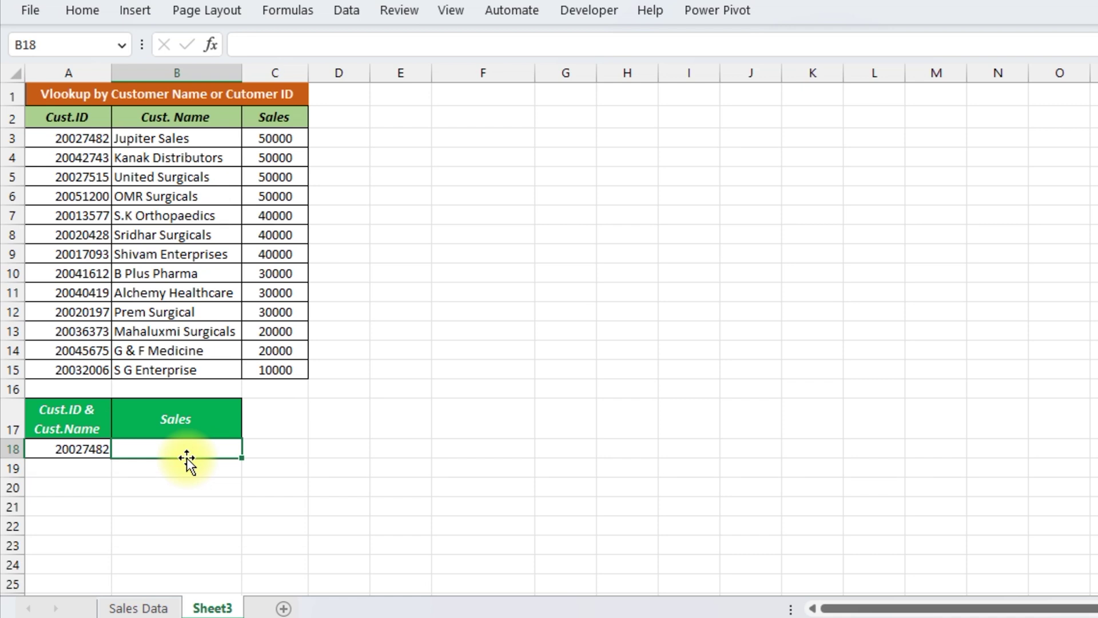
text(=IF()
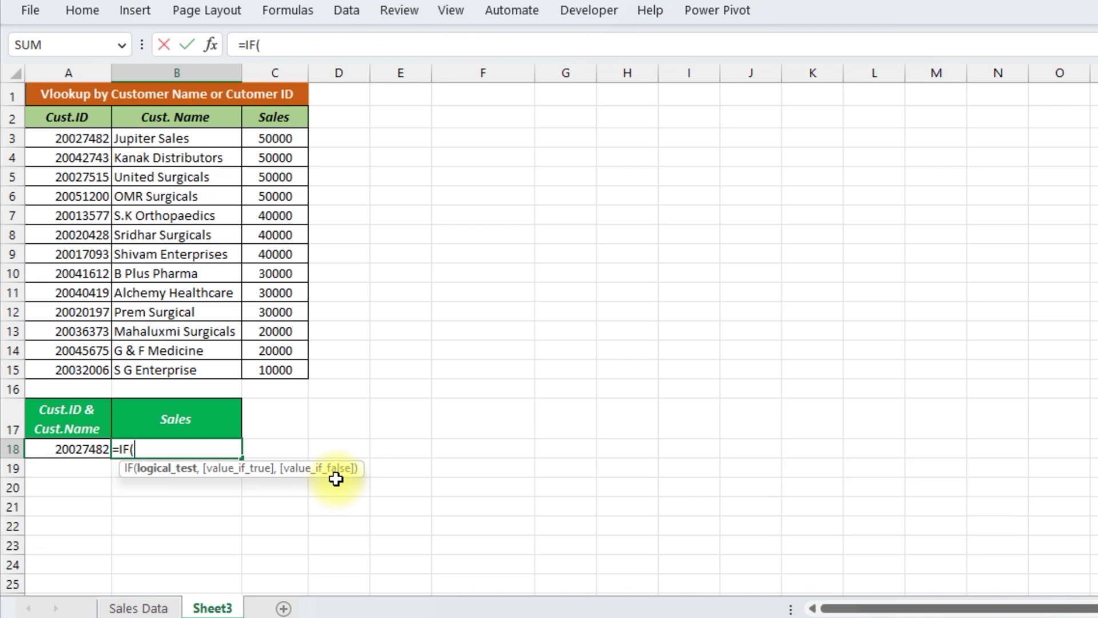
text(isnum)
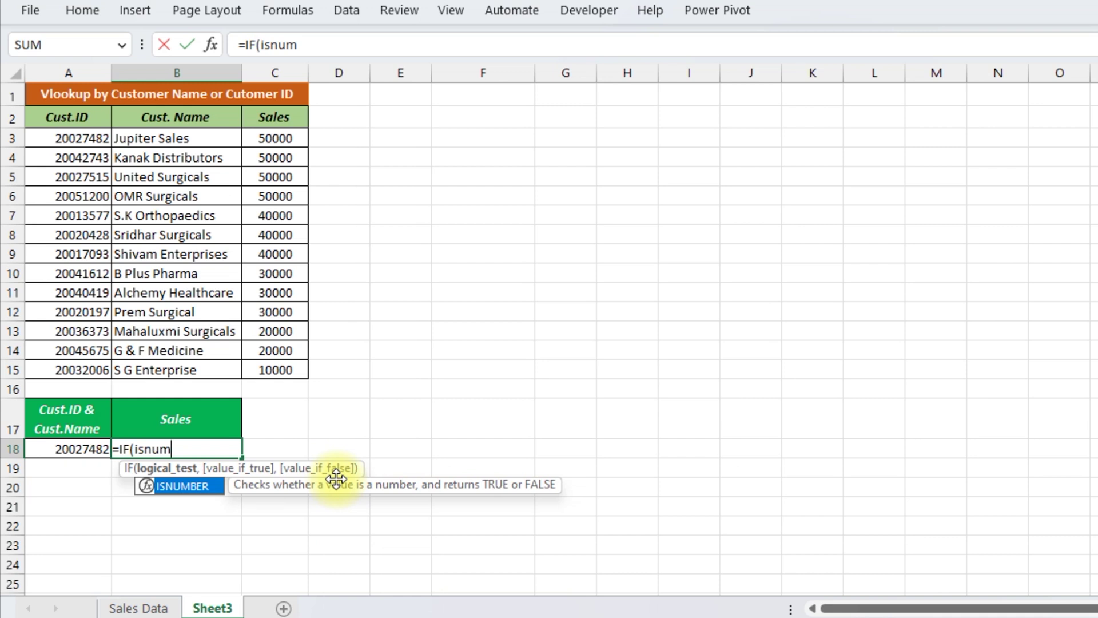
key(Tab)
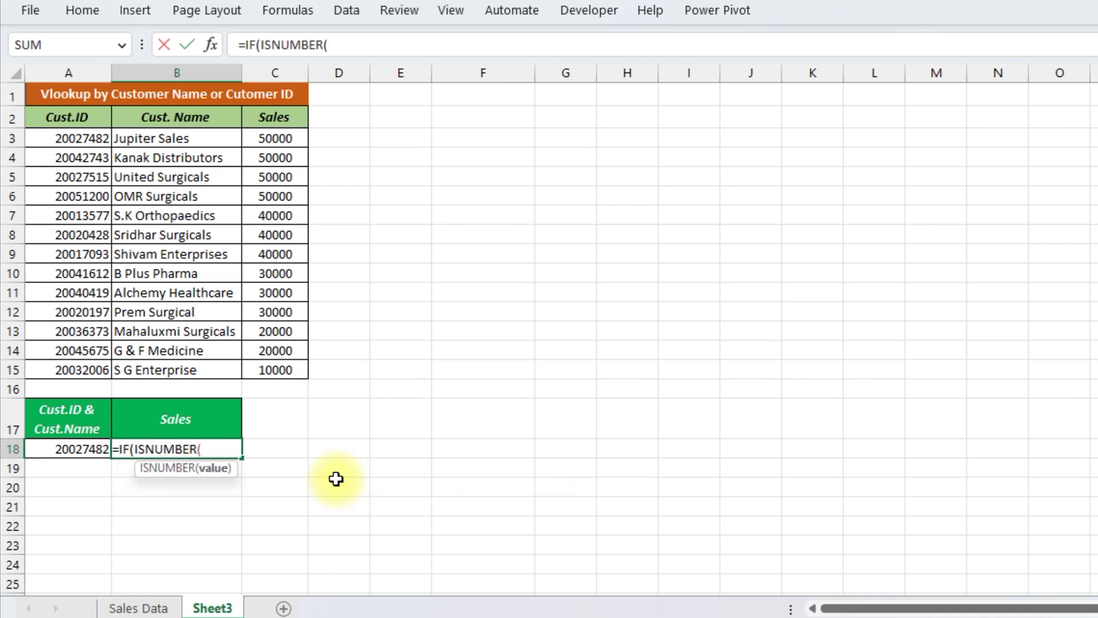
click(69, 449)
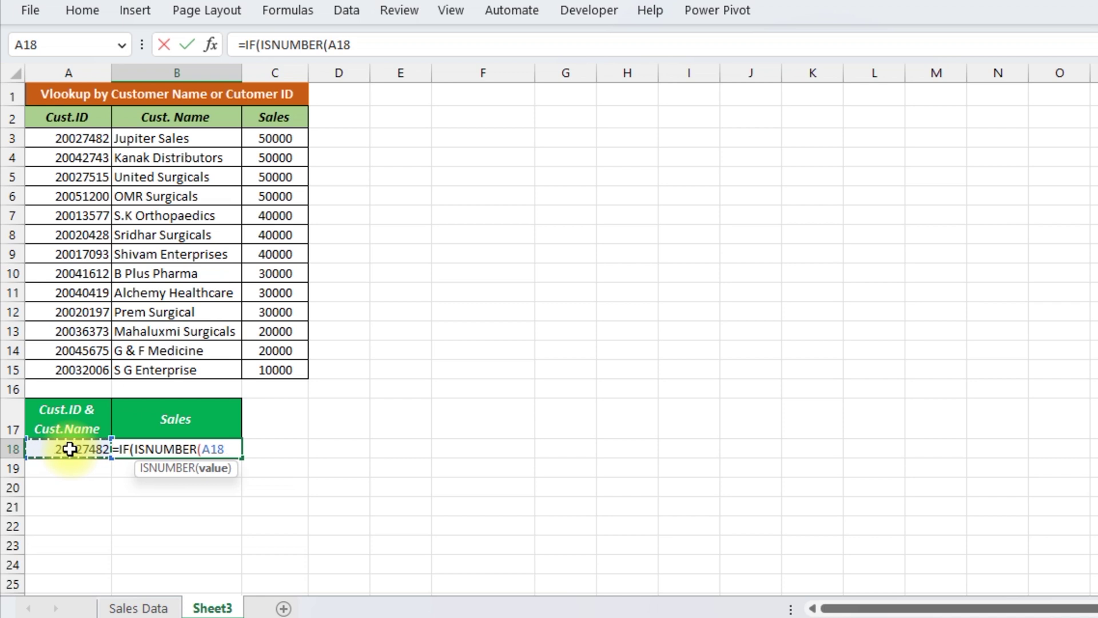
text())
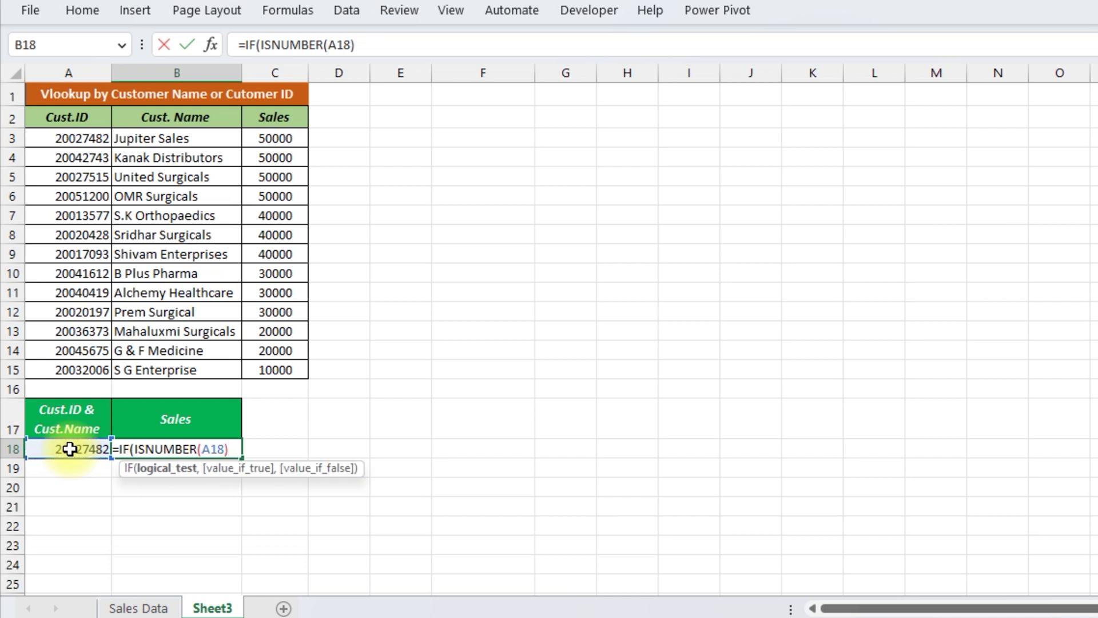
text(,)
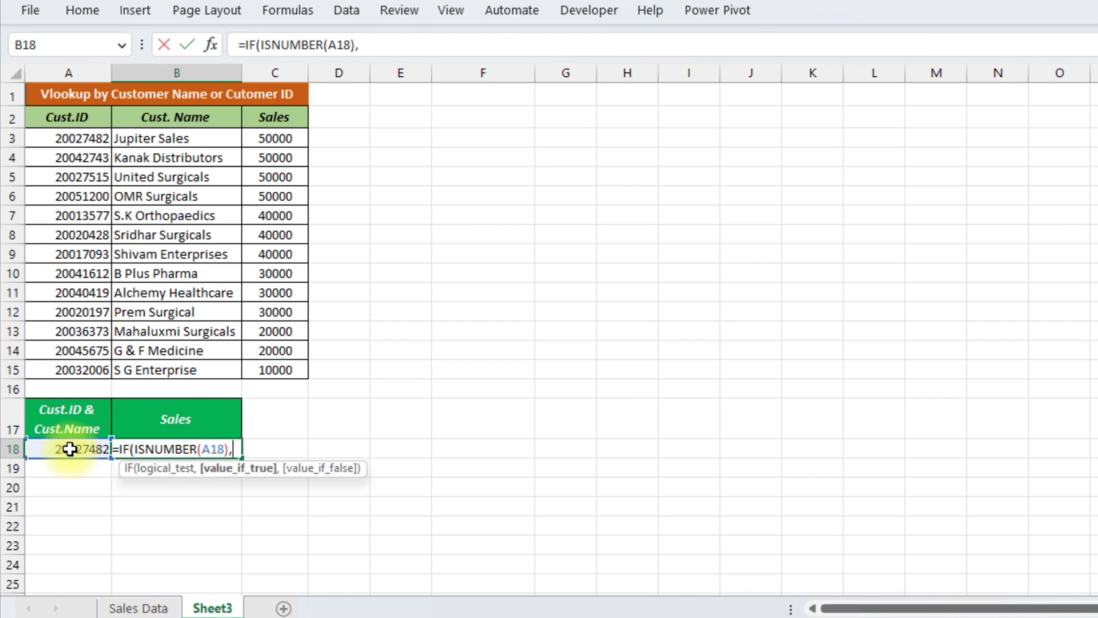
Add VLOOKUP(A18,A2:C15,3,0) as the IF formula's value-if-true argument to look up sales by customer ID
text(VLOOKUP()
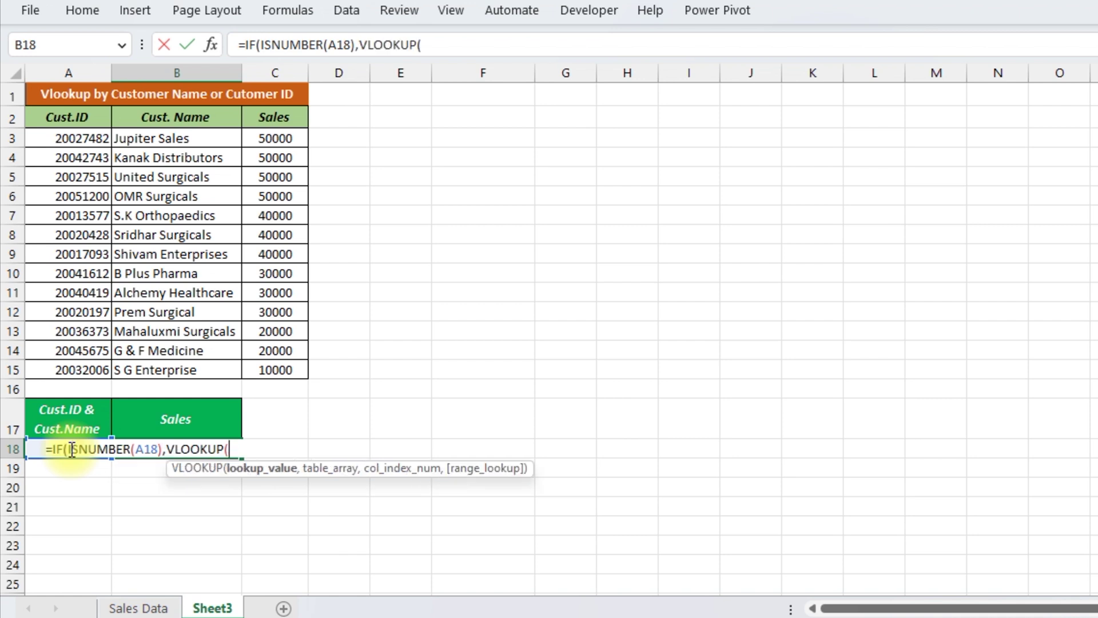
click(71, 449)
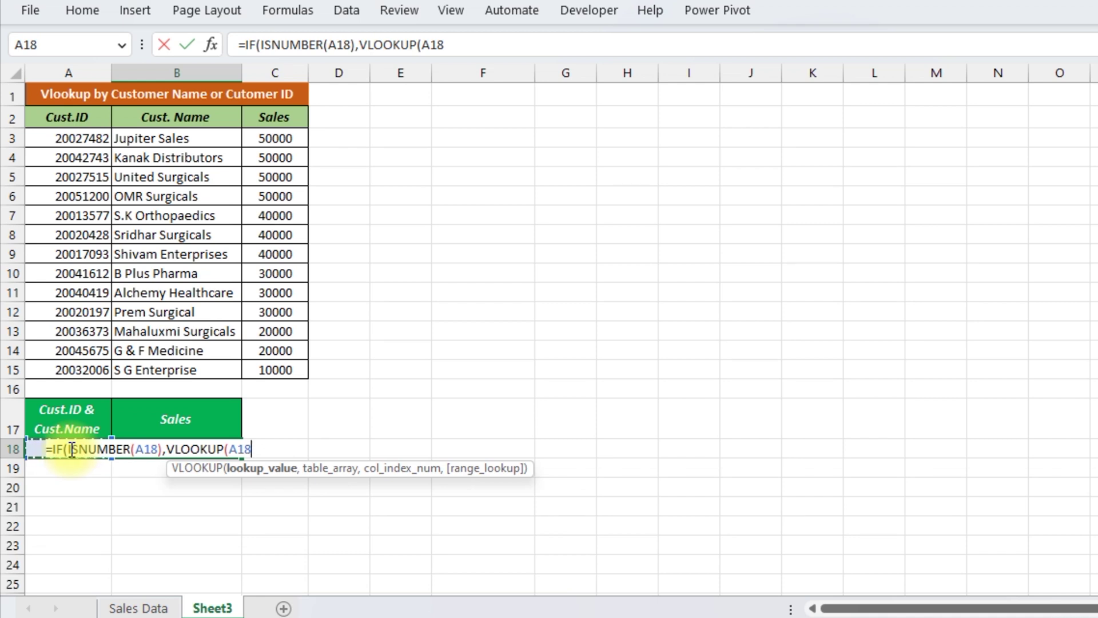
text(,)
key(Up)
key(Up)
key(Up)
key(Left)
key(ctrl+Up)
key(Down)
key(ctrl+shift+Right)
key(ctrl+shift+Down)
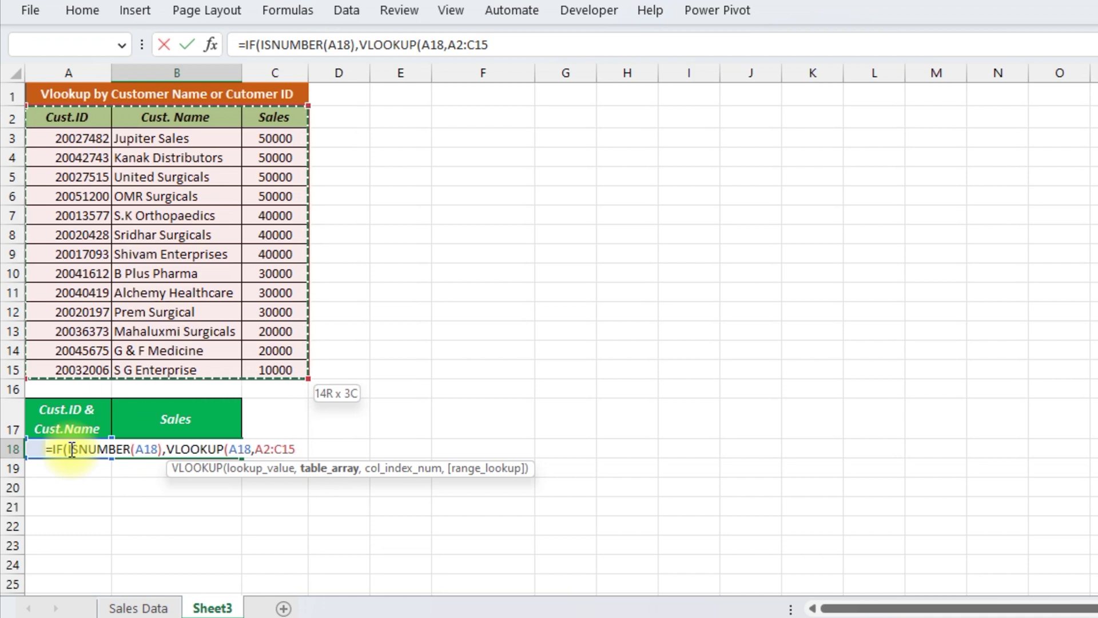
text(,3,)
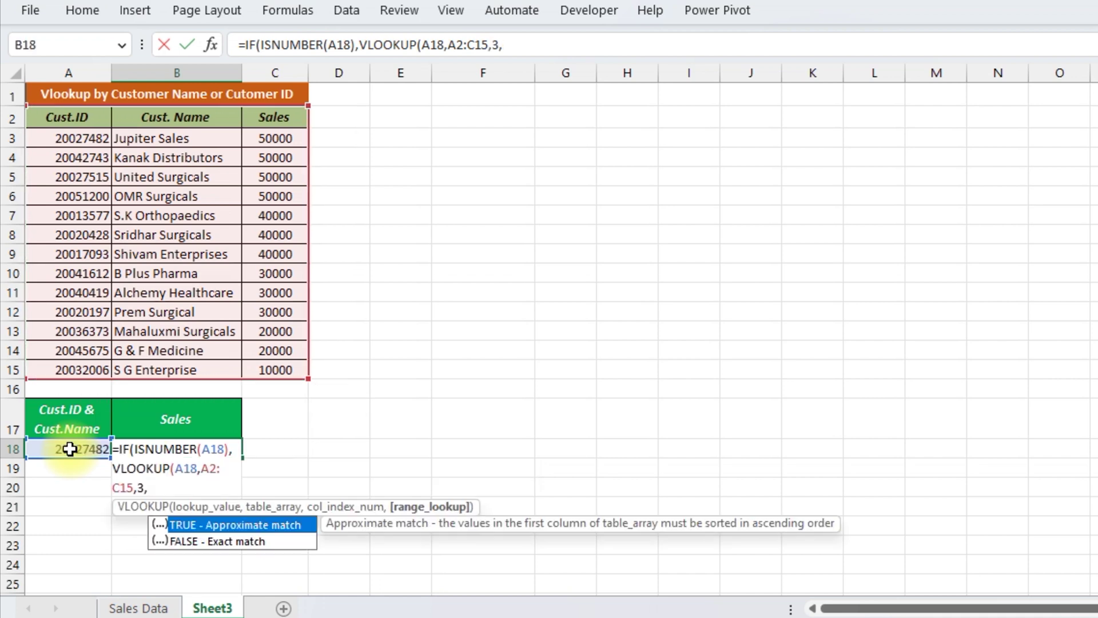
text(0),)
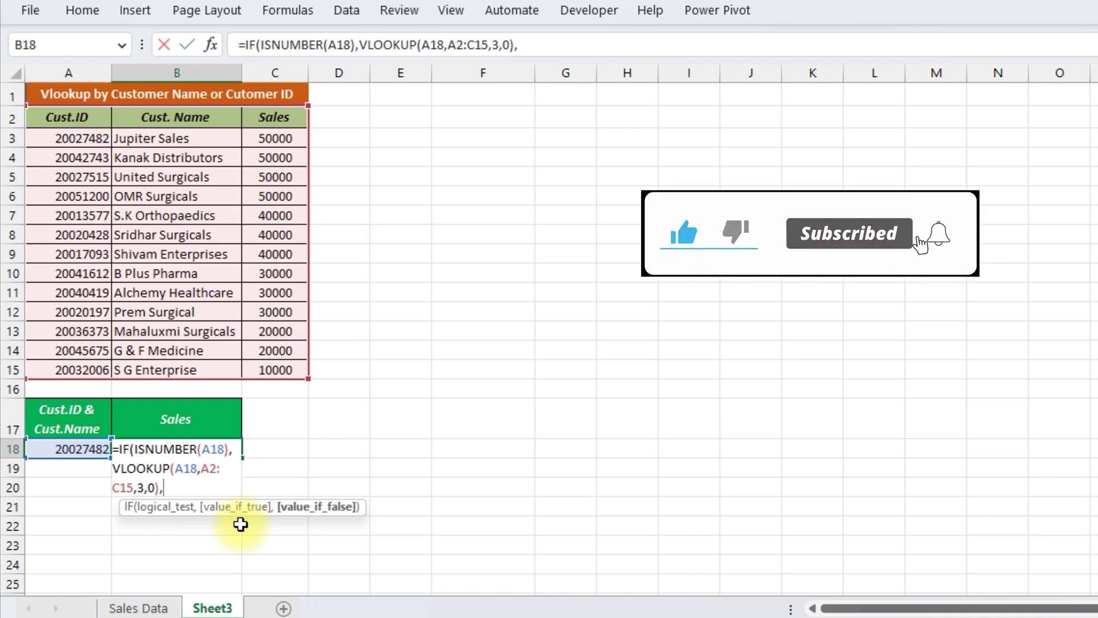
Add VLOOKUP(A18,B2:C15,2,0) as the value-if-false argument and enter the formula, accepting the closing-parenthesis correction
text(vlo)
key(Tab)
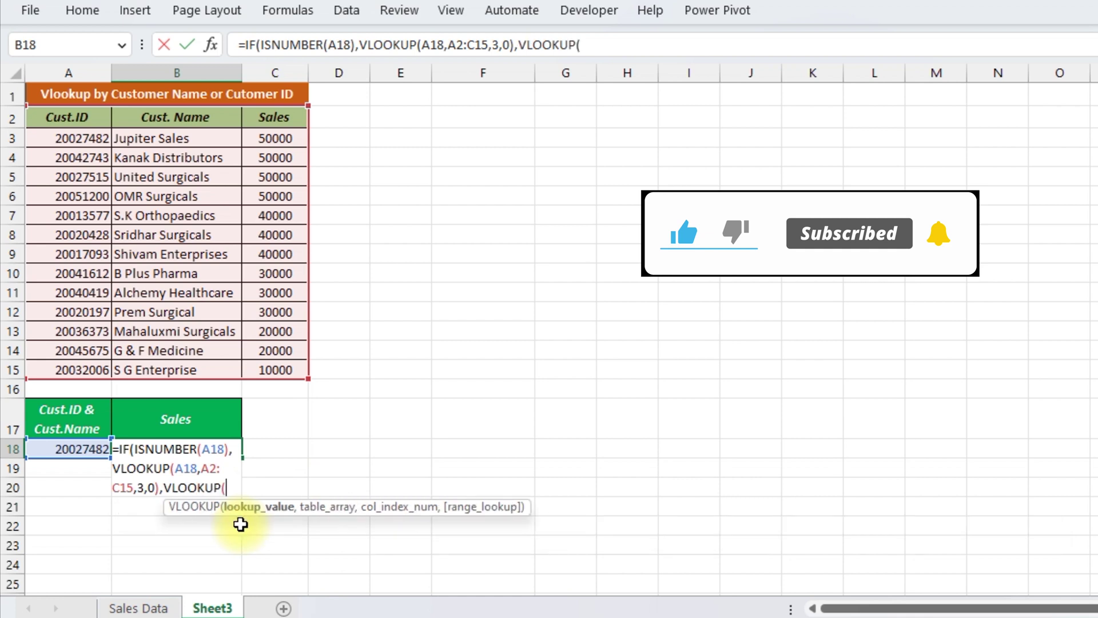
key(Left)
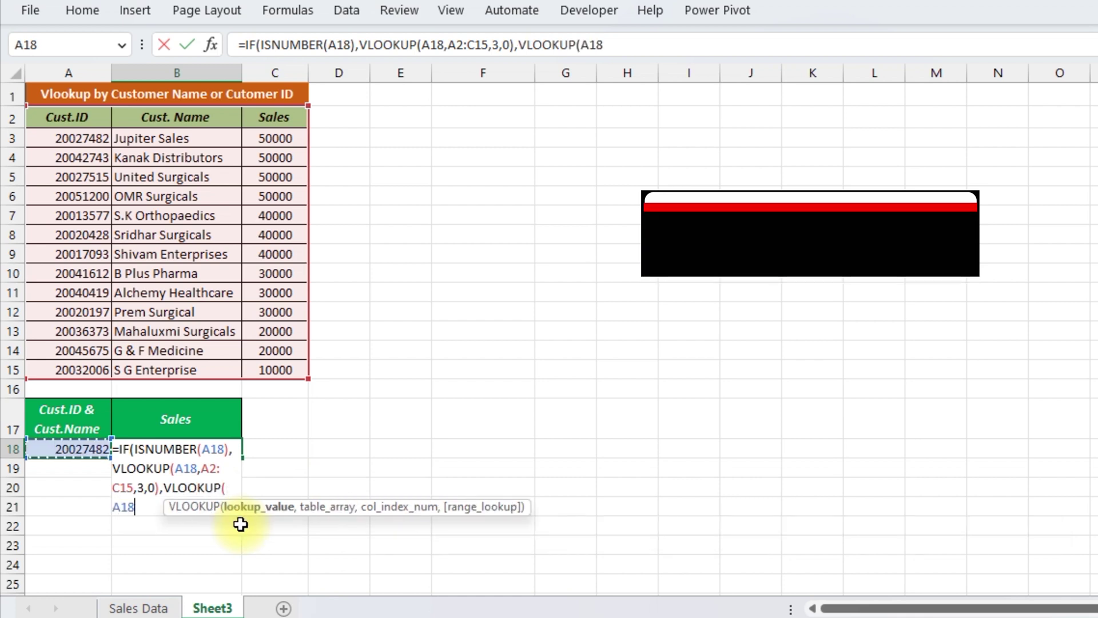
text(,)
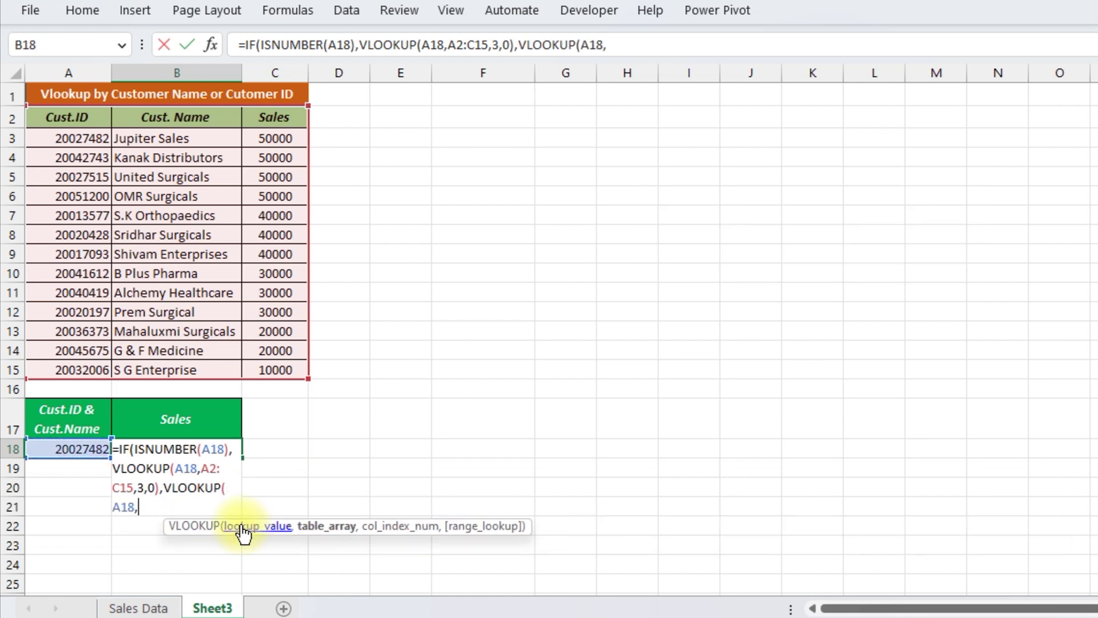
key(Up)
key(Up)
key(Up)
key(Left)
key(ctrl+Up)
key(Down)
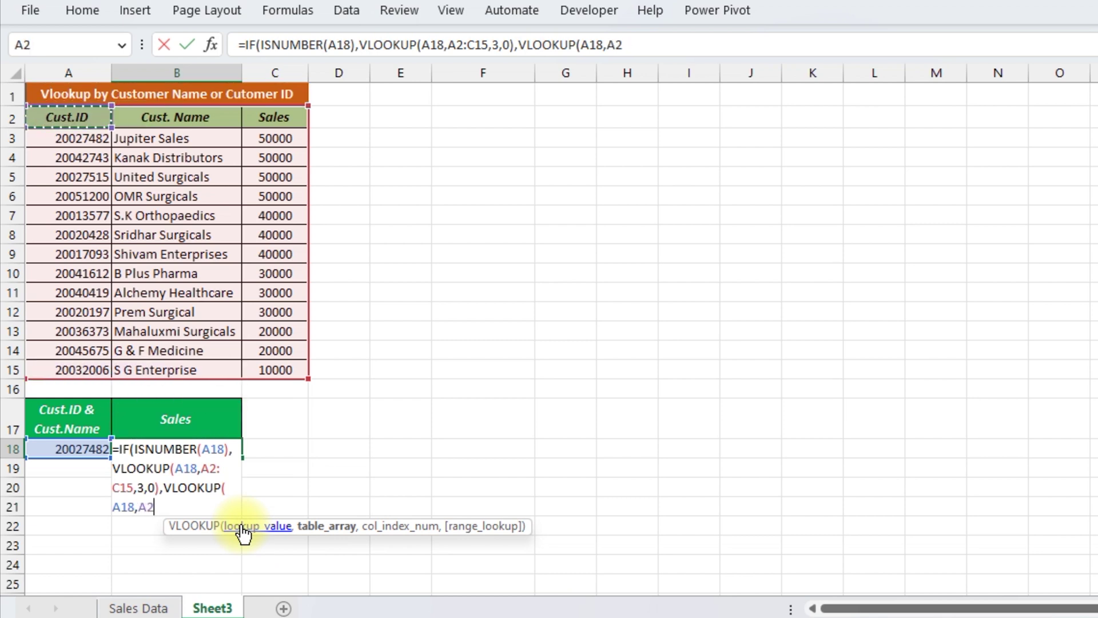
key(Right)
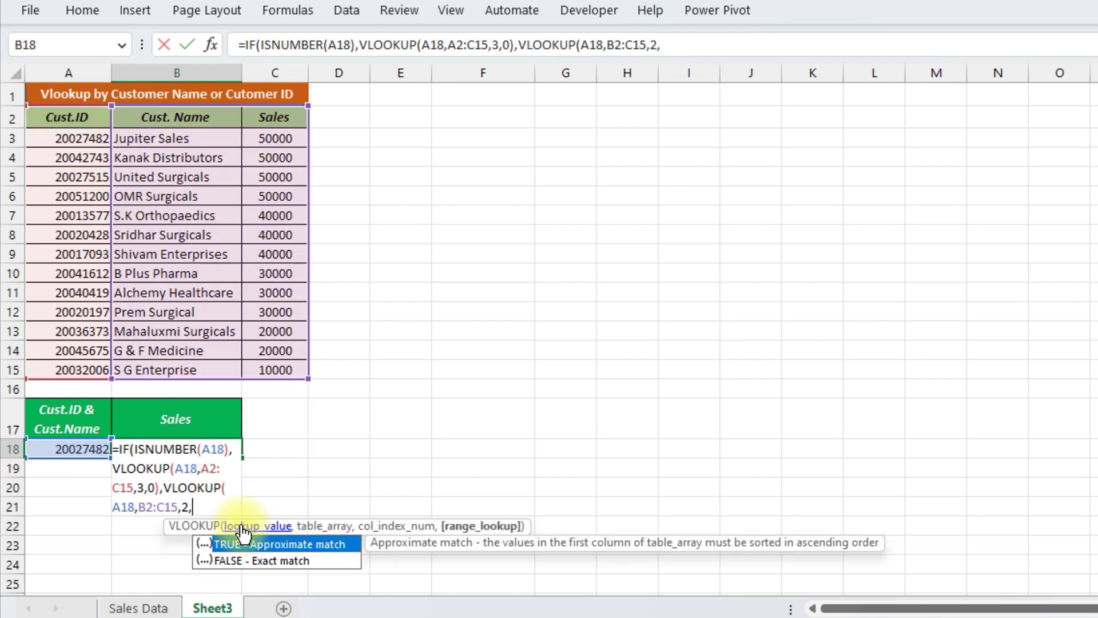
text(0))
key(Return)
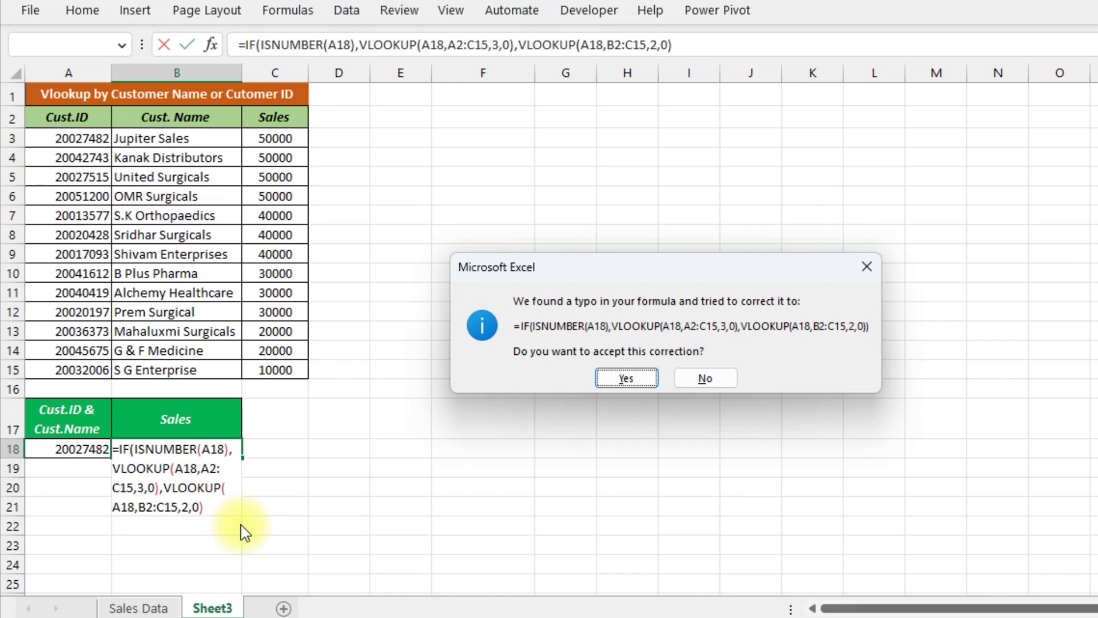
key(Return)
Copy the customer name Jupiter Sales from B3 into lookup cell A18 and check the result in B18
key(Up)
key(Left)
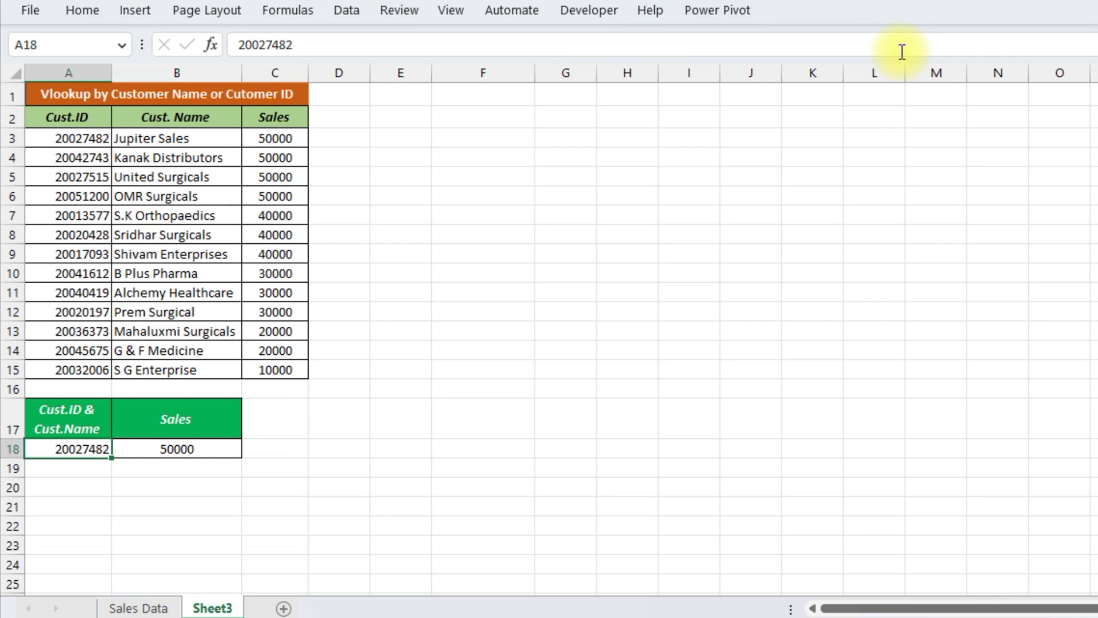
key(Up)
key(Down)
key(Up)
key(Up)
key(Up)
key(Up)
key(Up)
key(Up)
key(Up)
key(Up)
key(Up)
key(Up)
key(Up)
key(Up)
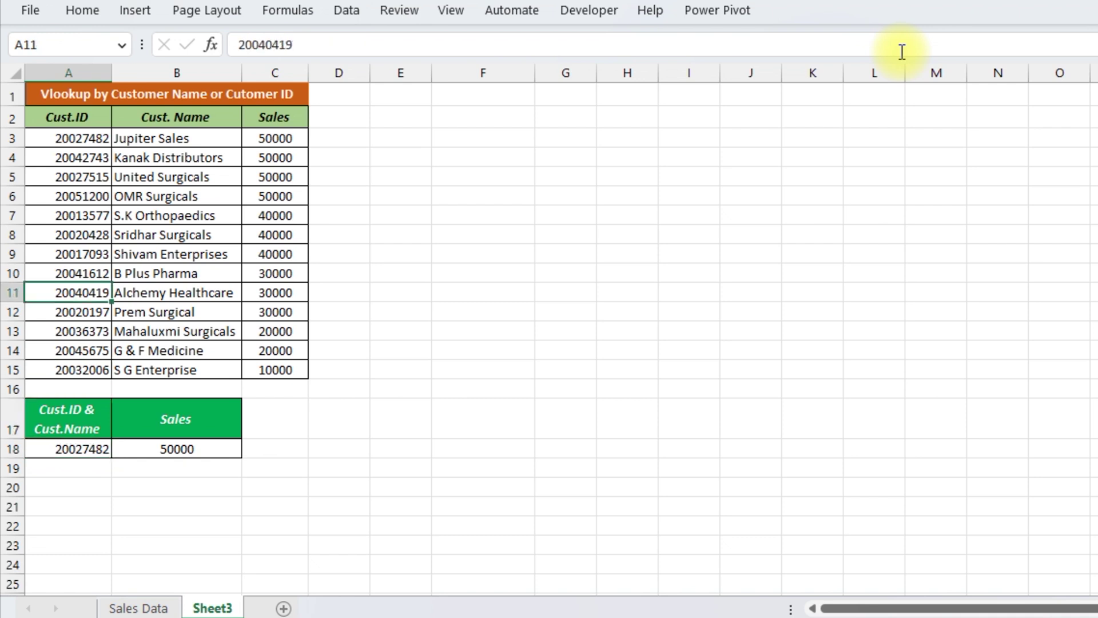
key(Right)
key(Up)
key(Up)
key(Up)
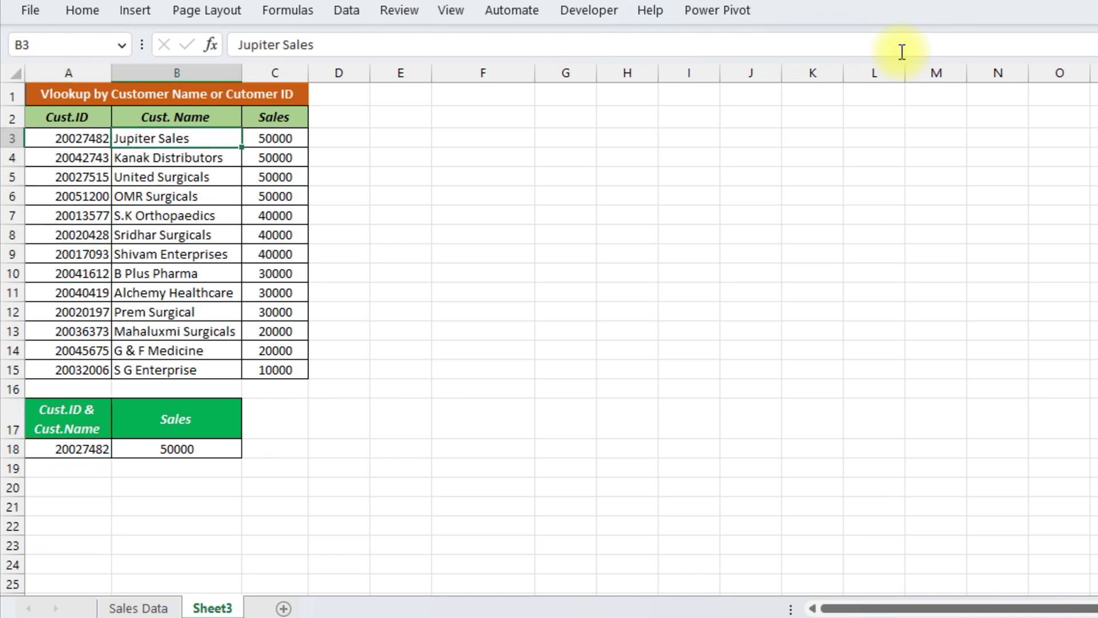
key(ctrl+c)
key(ctrl+Down)
key(Down)
key(Down)
key(Down)
key(Left)
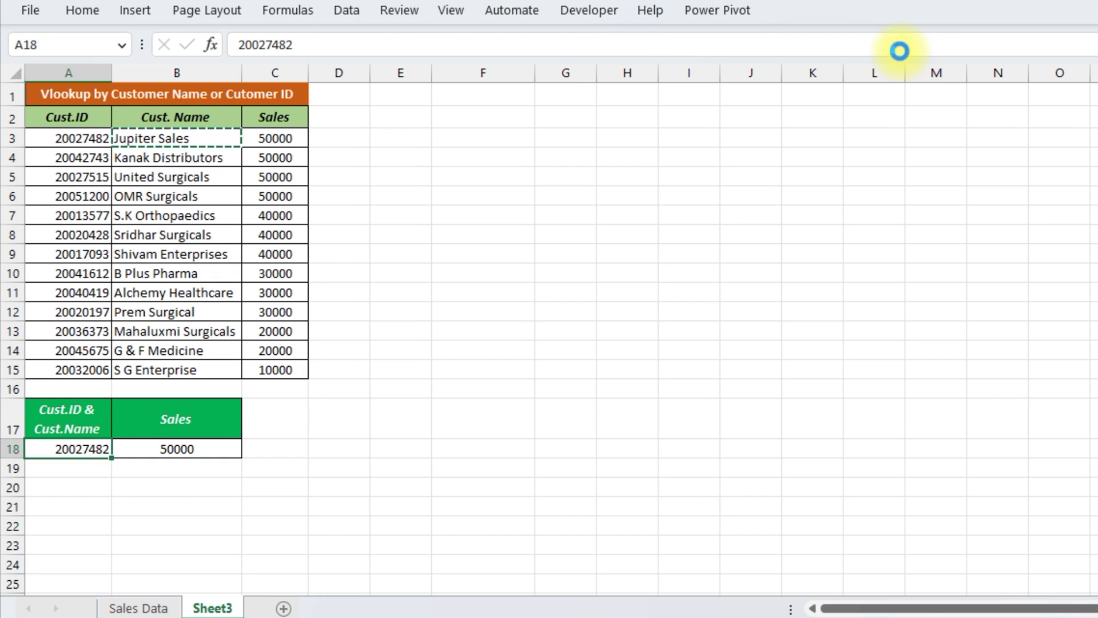
key(ctrl+v)
key(Right)
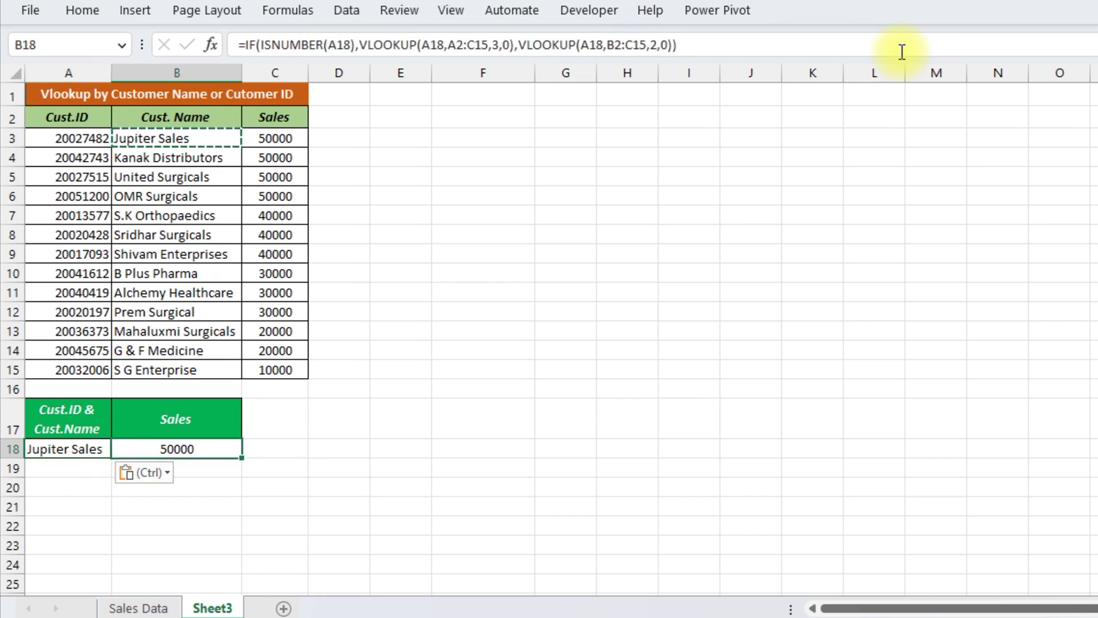
Examine the B18 formula's cell references, focusing on the second VLOOKUP's B2:C15 range and column index
key(F2)
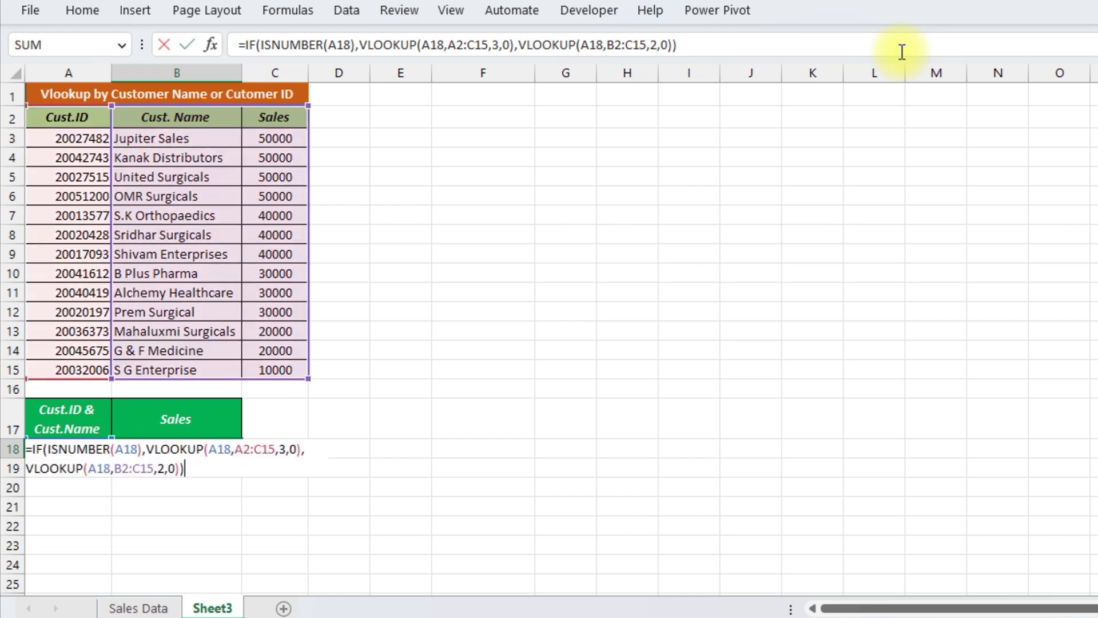
key(ctrl+Return)
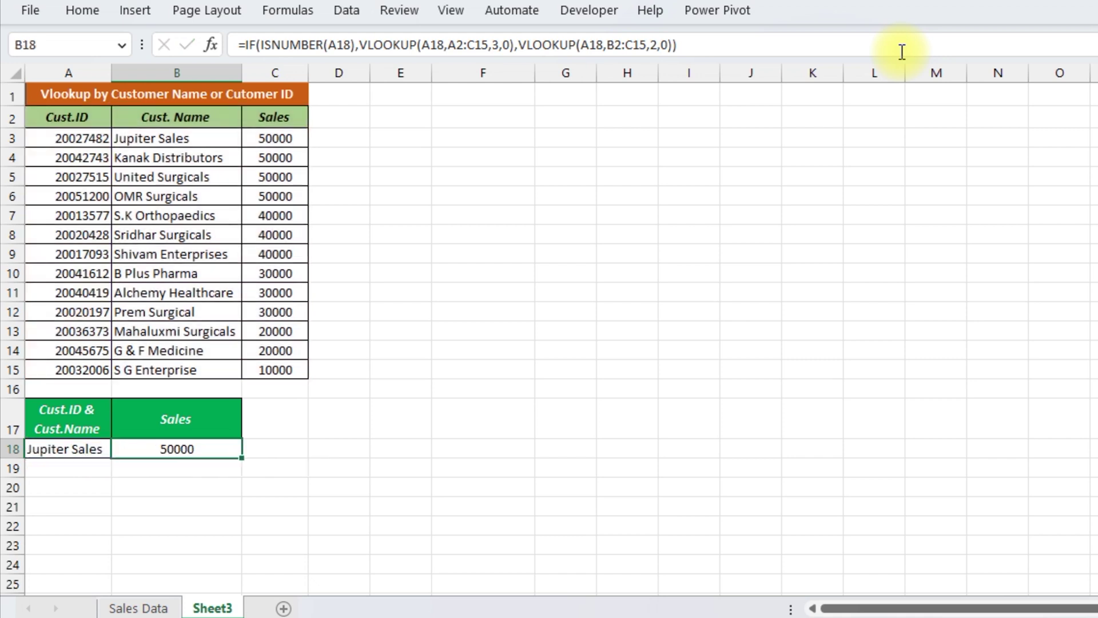
key(Left)
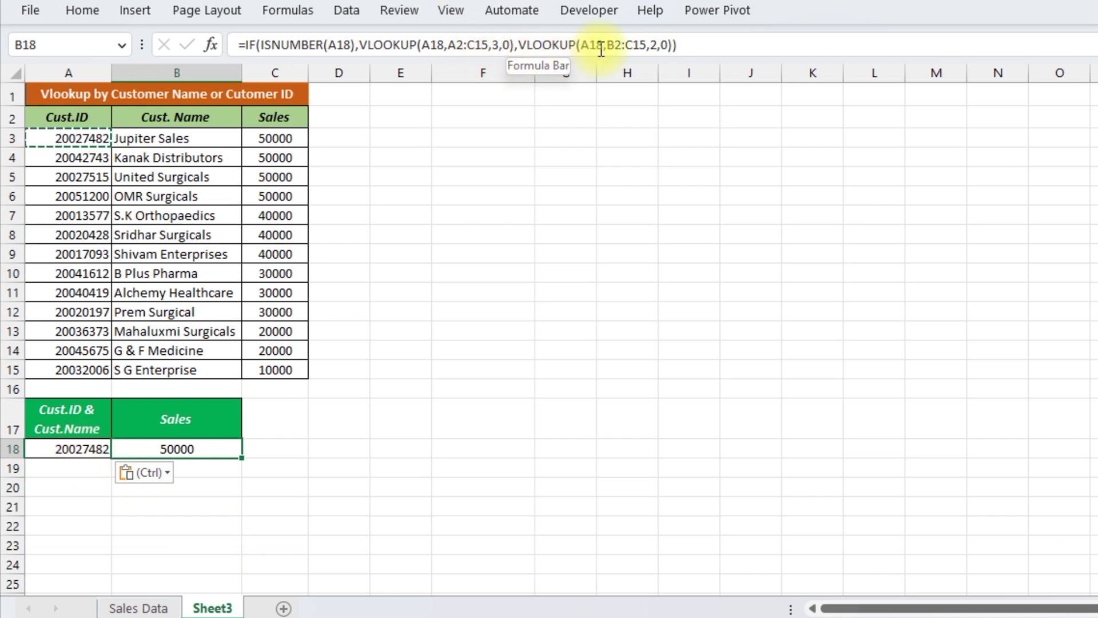
drag(606, 50, 655, 50)
click(655, 50)
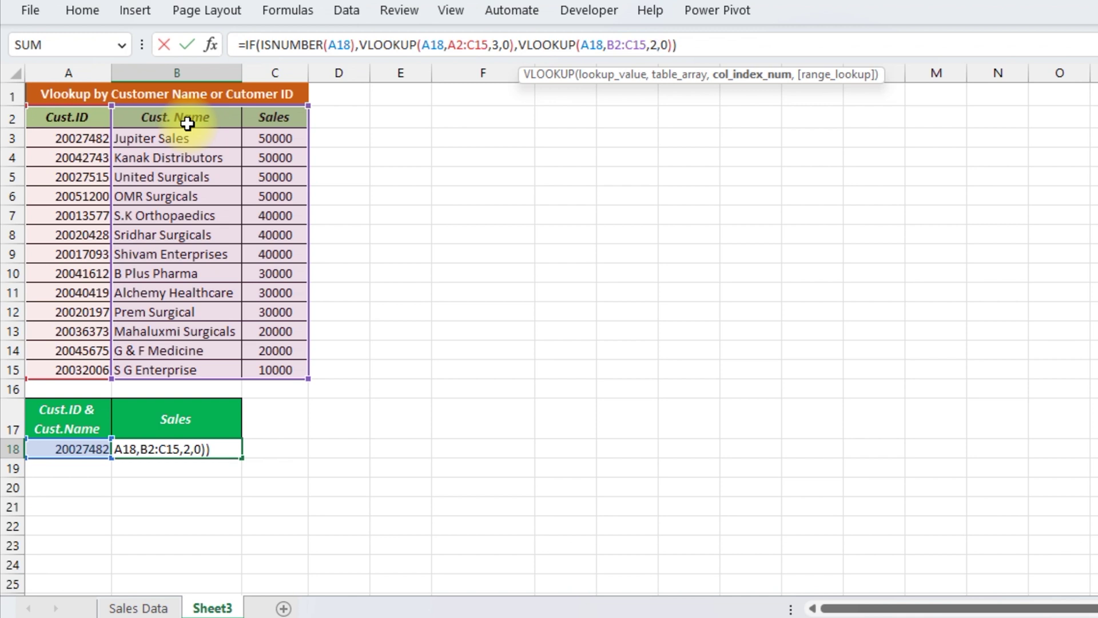
Copy the customer name United Surgicals from B5 into lookup cell A18 and check the sales result in B18
click(709, 44)
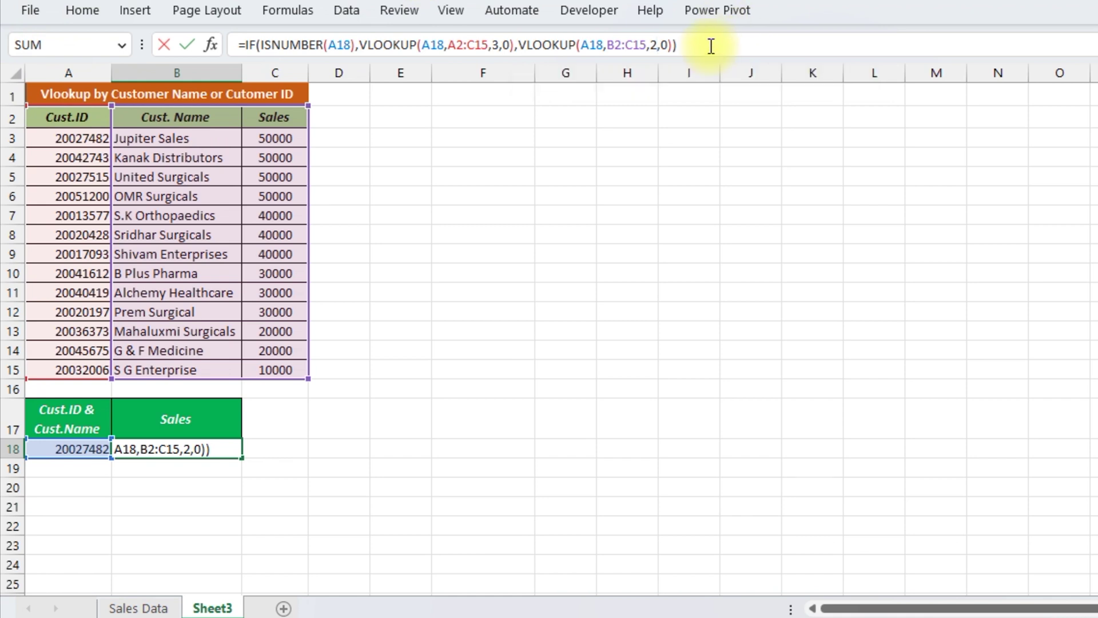
key(Return)
key(Up)
key(Up)
key(Up)
key(Up)
key(Up)
key(Up)
key(Up)
key(Up)
key(Up)
key(Up)
key(Up)
key(Up)
key(Up)
key(Up)
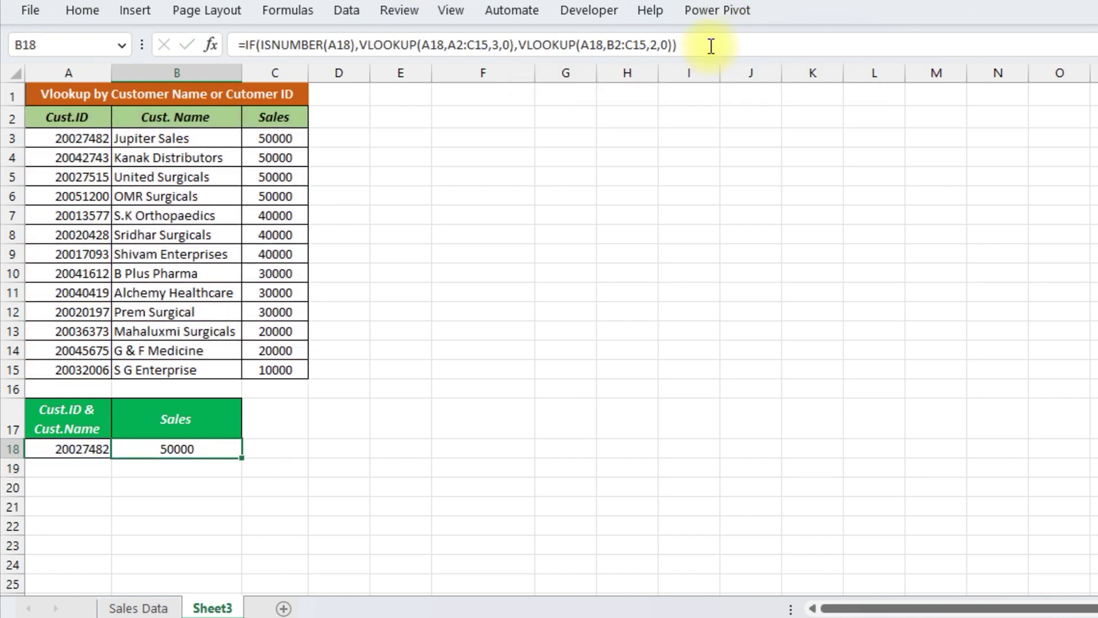
key(ctrl+c)
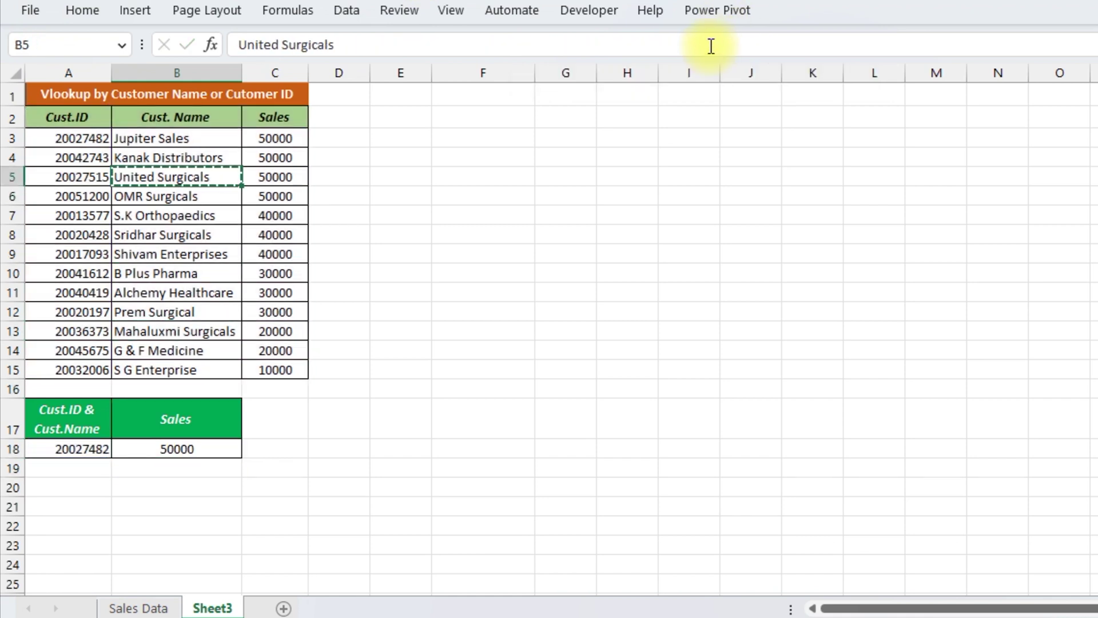
key(Down)
key(Down)
key(Down)
key(Down)
key(Down)
key(Down)
key(Down)
key(Down)
key(Down)
key(Down)
key(Down)
key(Down)
key(Down)
key(Left)
key(ctrl+v)
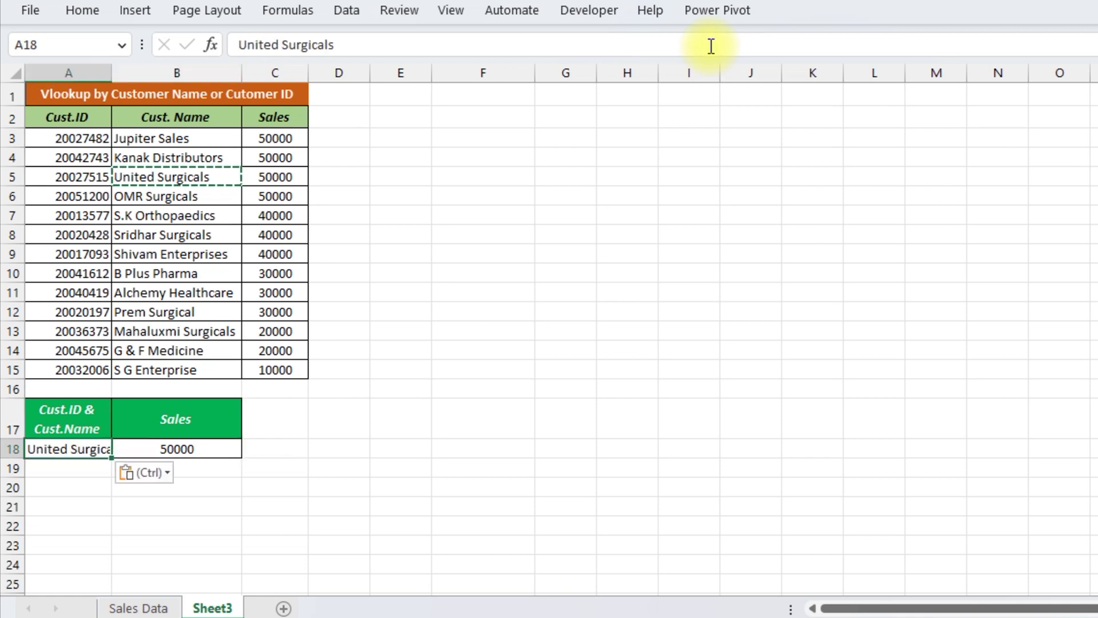
key(Right)
key(Up)
key(Up)
key(Up)
key(Up)
key(Up)
key(Up)
key(Up)
key(Up)
key(Up)
key(Up)
key(Up)
key(Up)
key(Up)
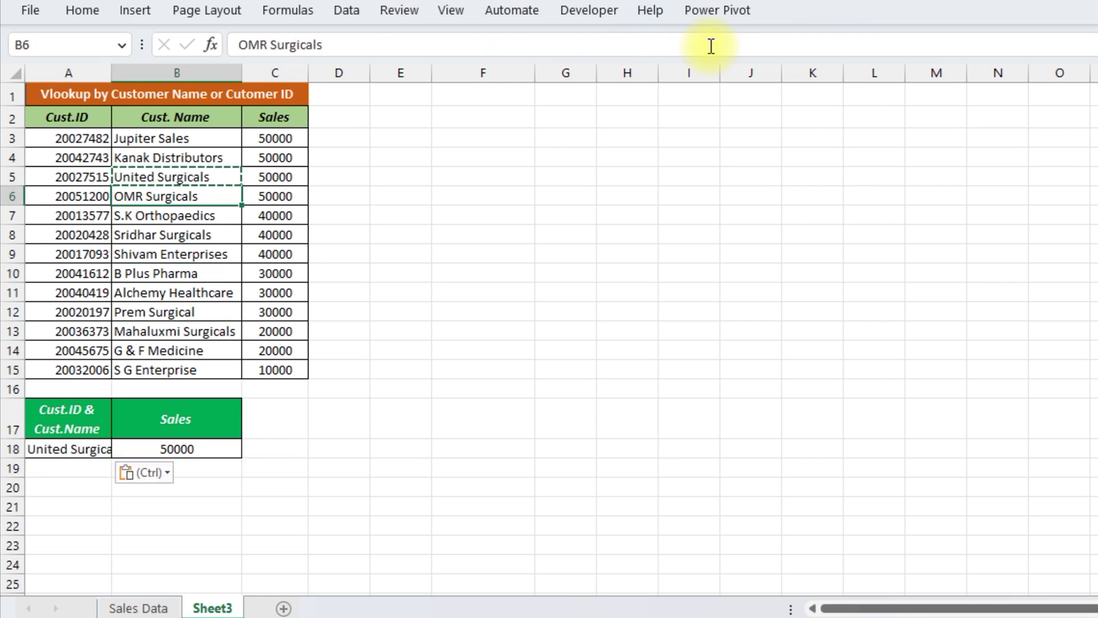
key(Right)
key(Escape)
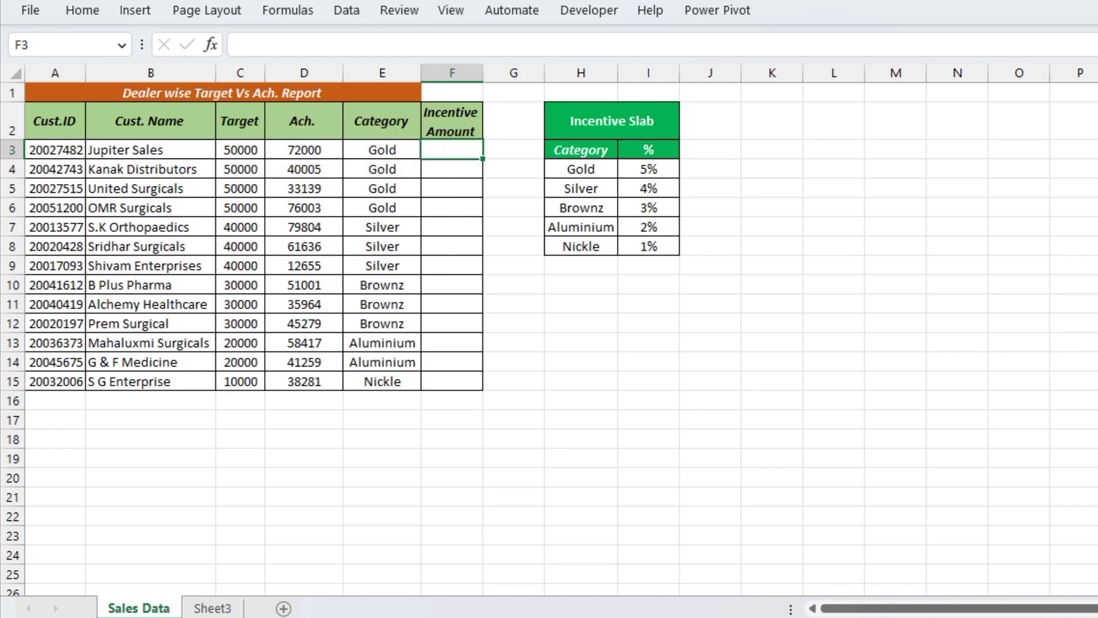
Start an IF formula in F3 of the Sales Data sheet with D3>C3 as its logical test
text(=if)
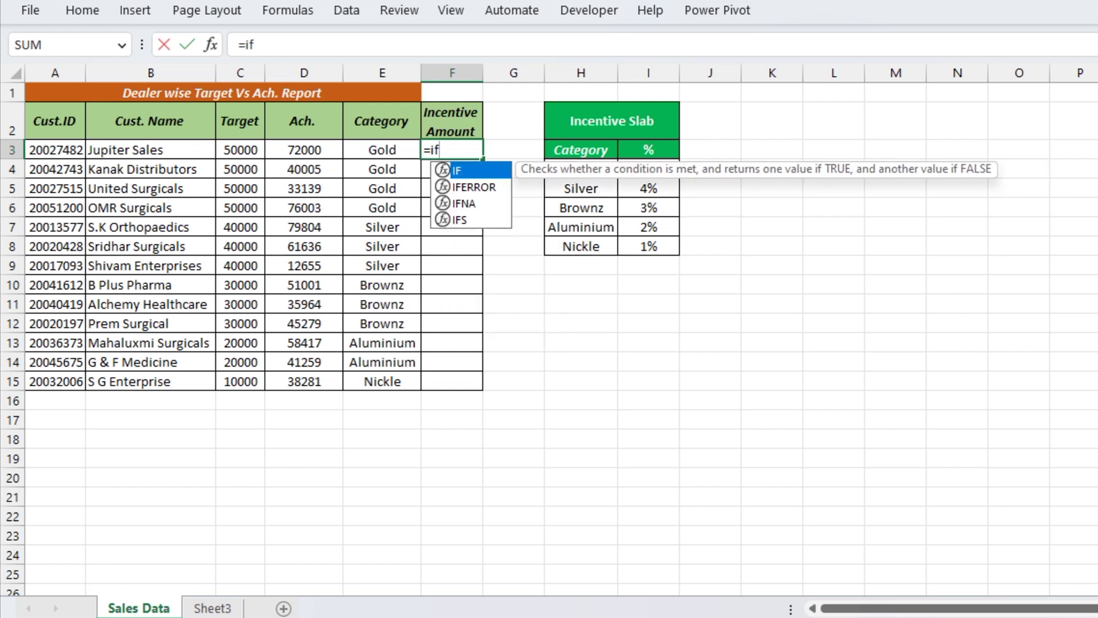
key(Tab)
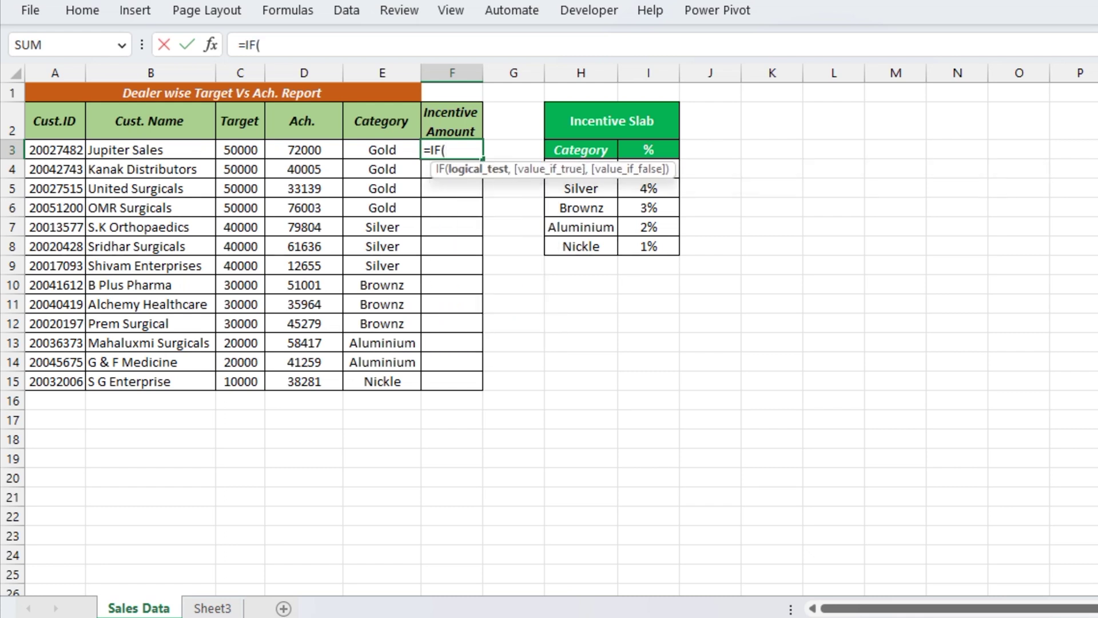
key(Left)
key(Left)
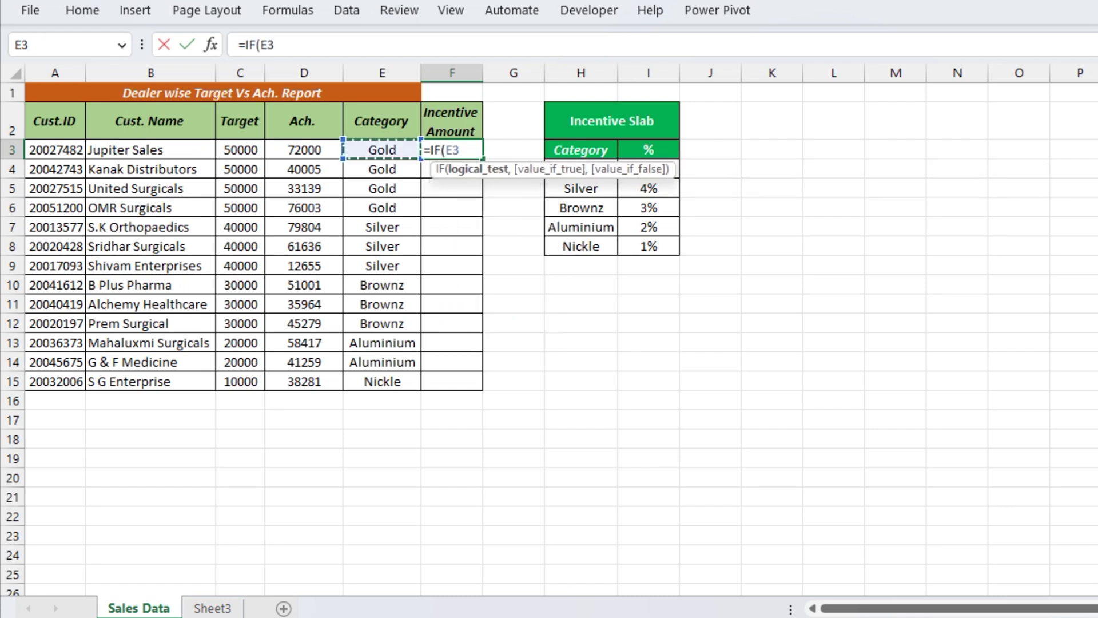
text(>)
key(Left)
key(Left)
key(Left)
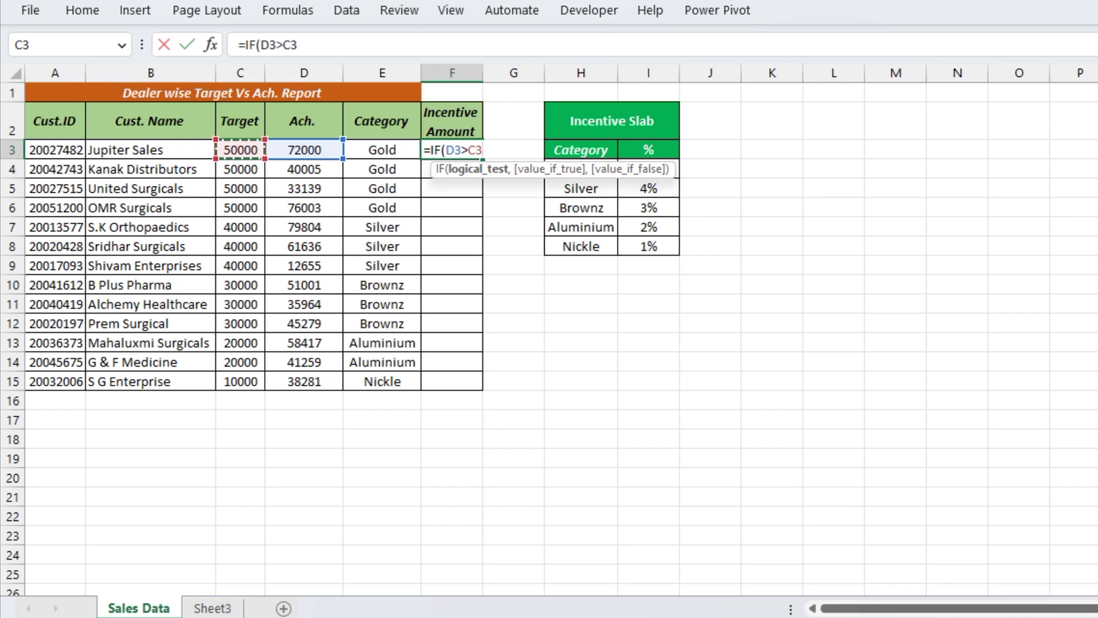
text(,)
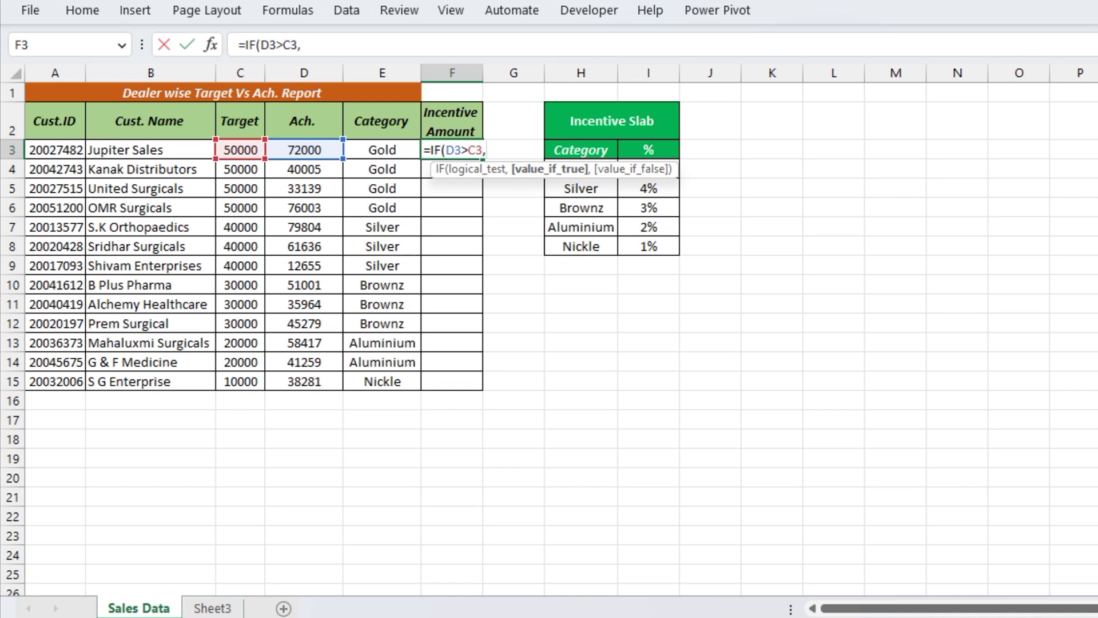
Add VLOOKUP(E3,H3:I8,2,0) as the value-if-true argument to fetch the category's incentive percentage
text(vlo)
key(Tab)
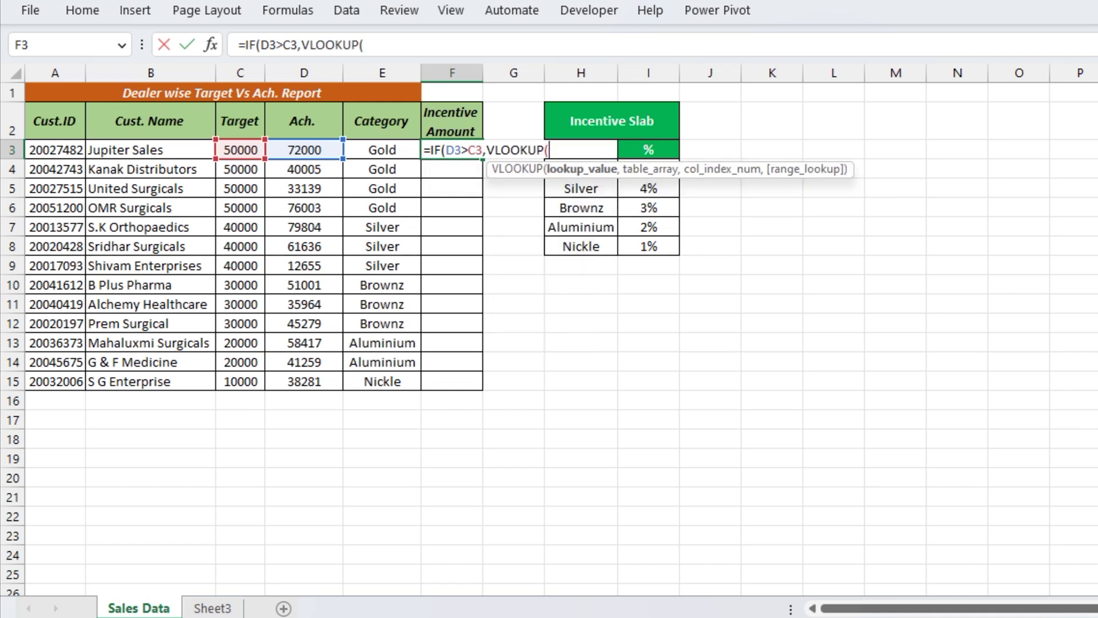
key(Left)
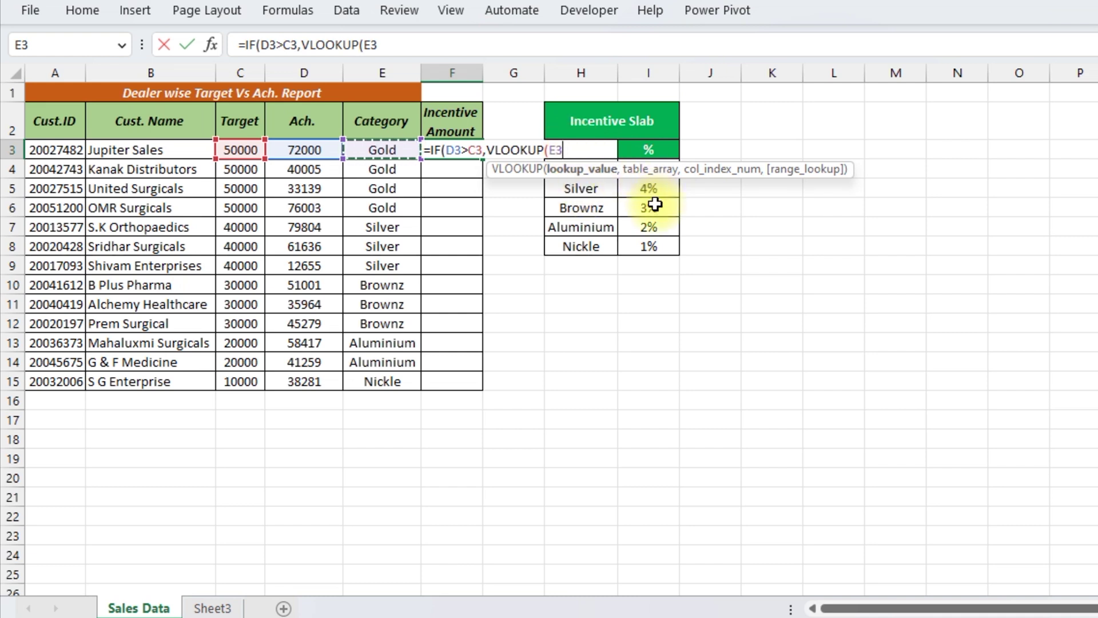
text(,)
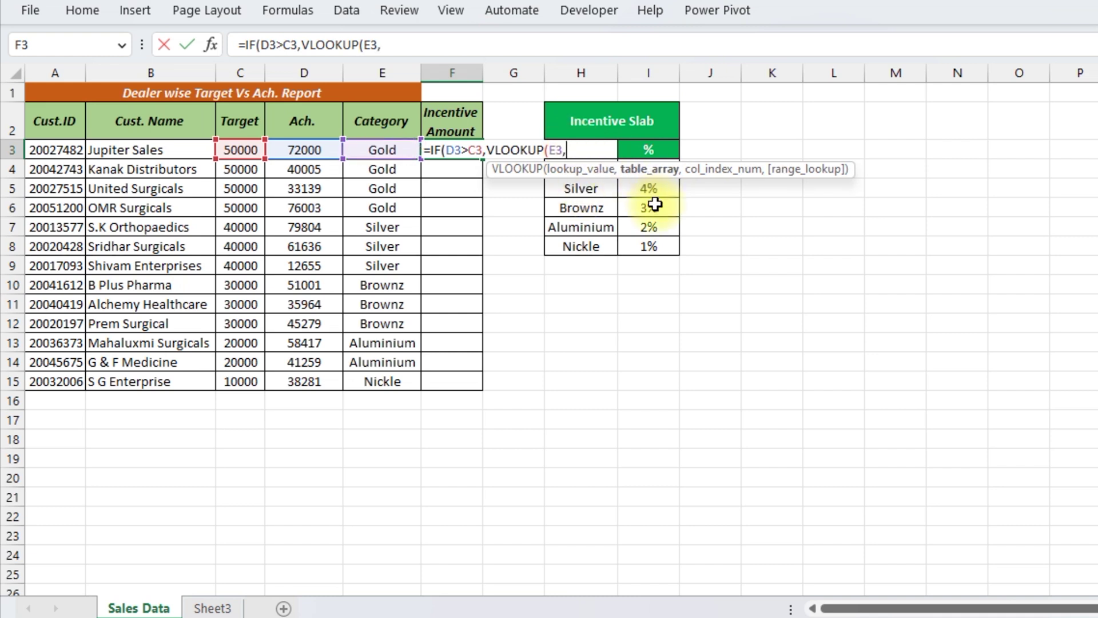
click(603, 194)
key(Up)
key(Up)
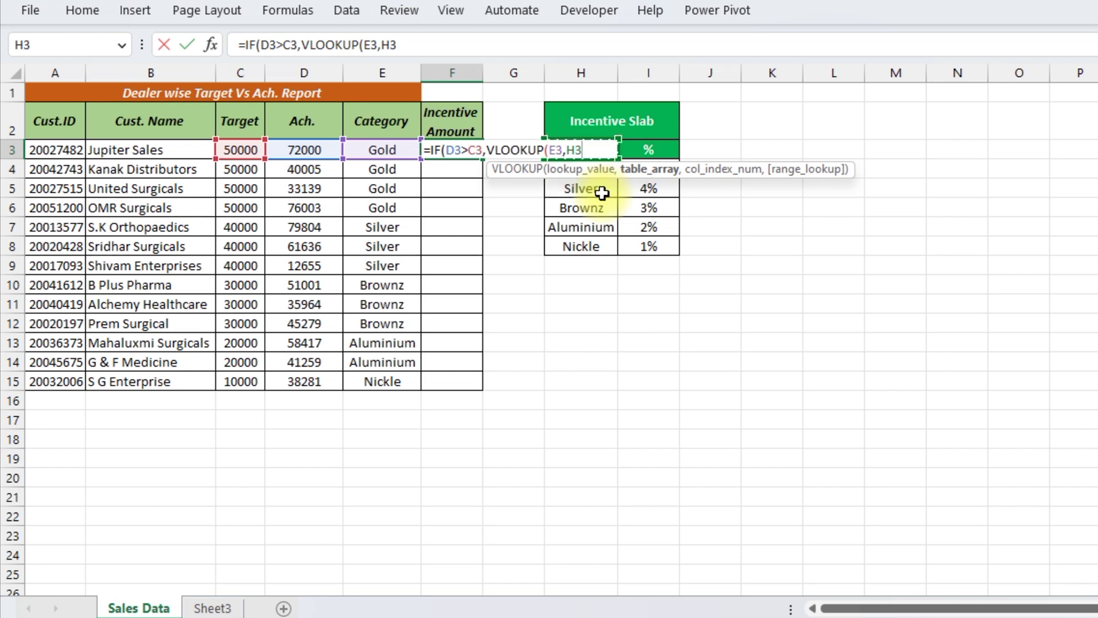
key(shift+Right)
key(shift+Down)
key(shift+Down)
key(shift+Down)
key(shift+Down)
key(shift+Down)
text(,2,0))
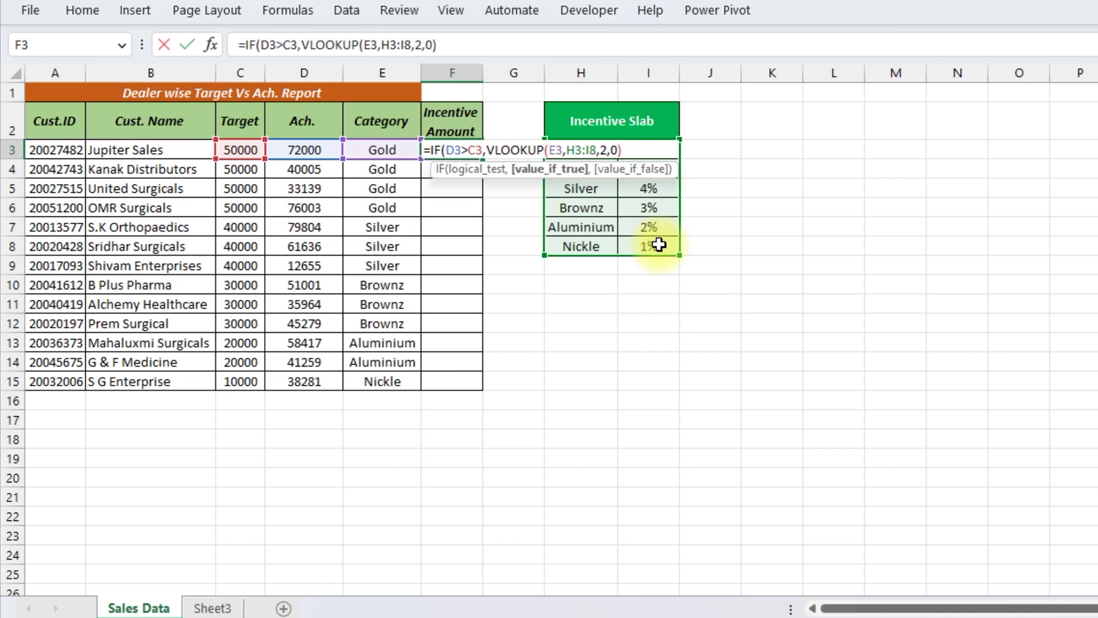
Multiply the VLOOKUP by achievement cell D3, set "Not Ach" as the value-if-false argument, and enter the formula
text(*)
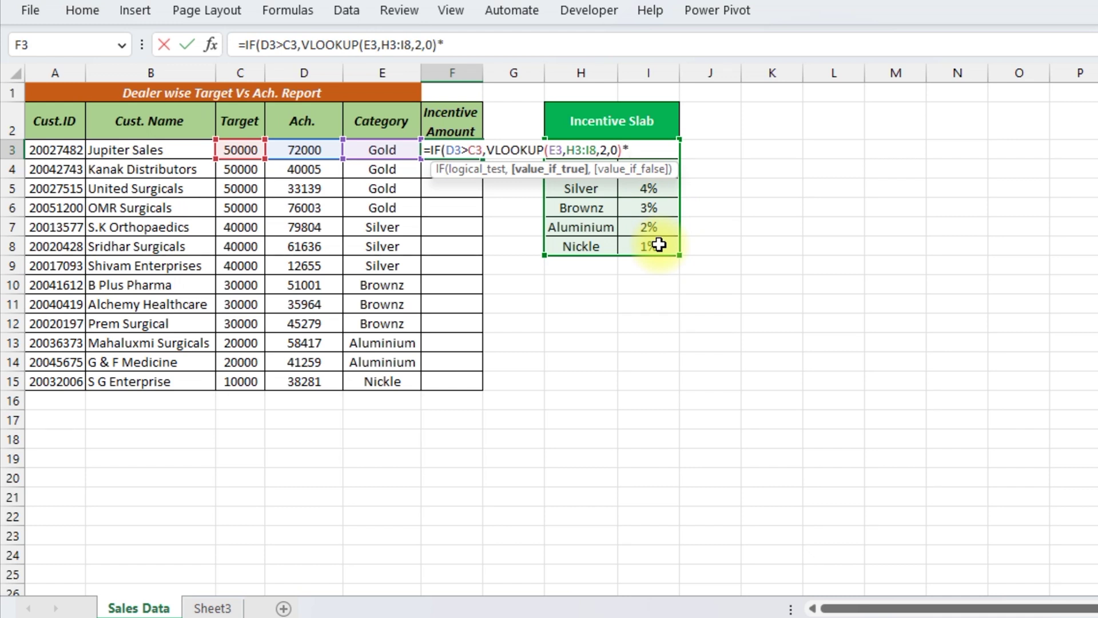
click(313, 151)
text(,)
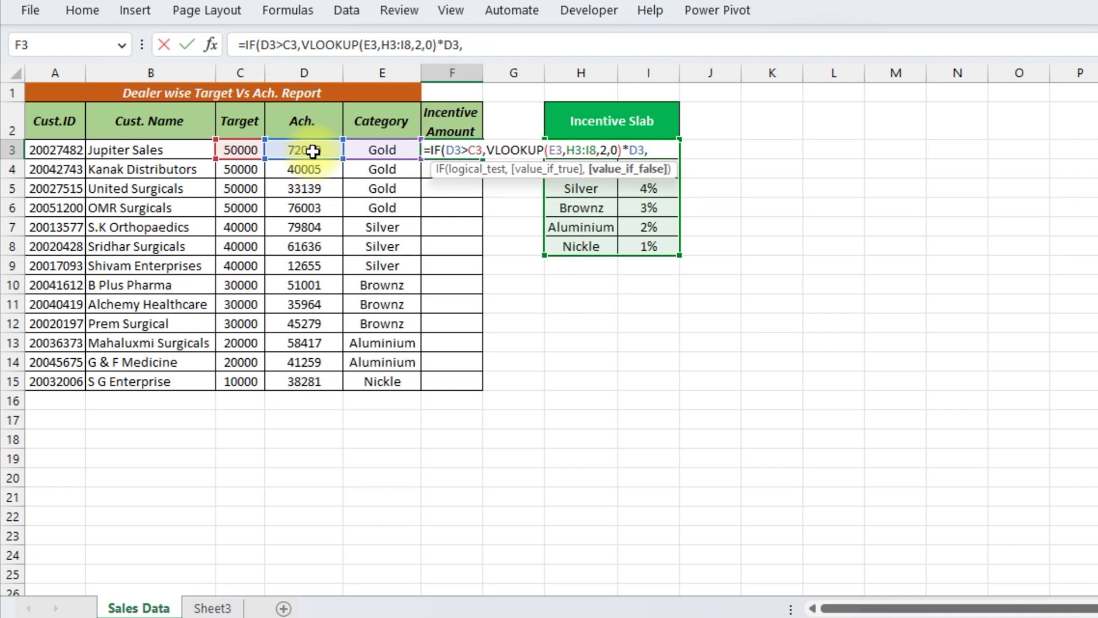
key(Return)
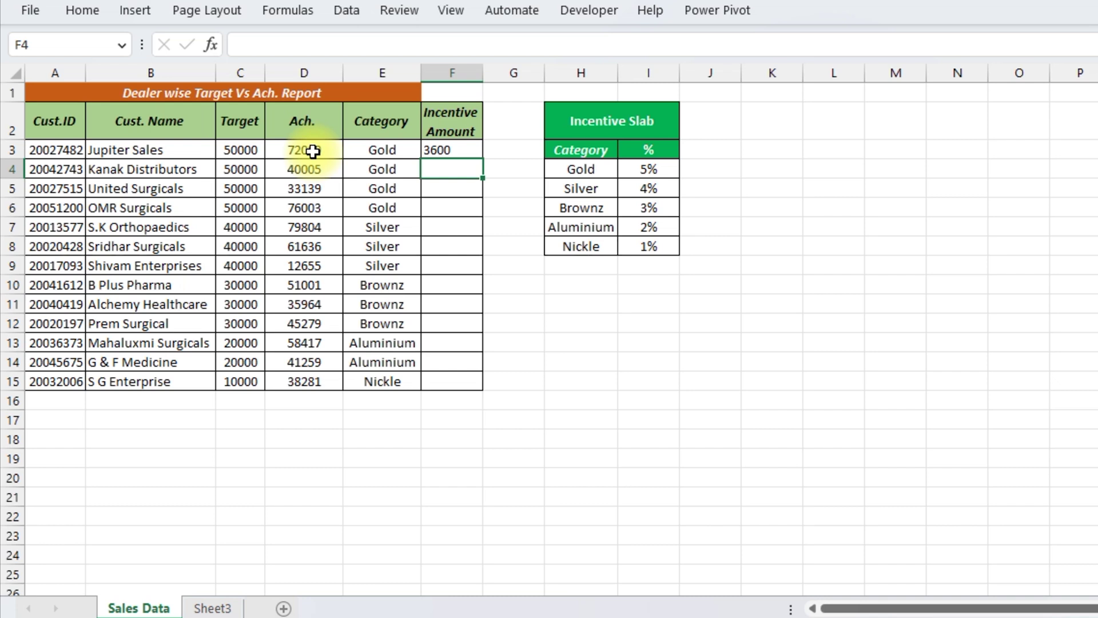
Try to fill the F3 incentive formula down the Incentive Amount column through F15
click(460, 149)
double_click(483, 158)
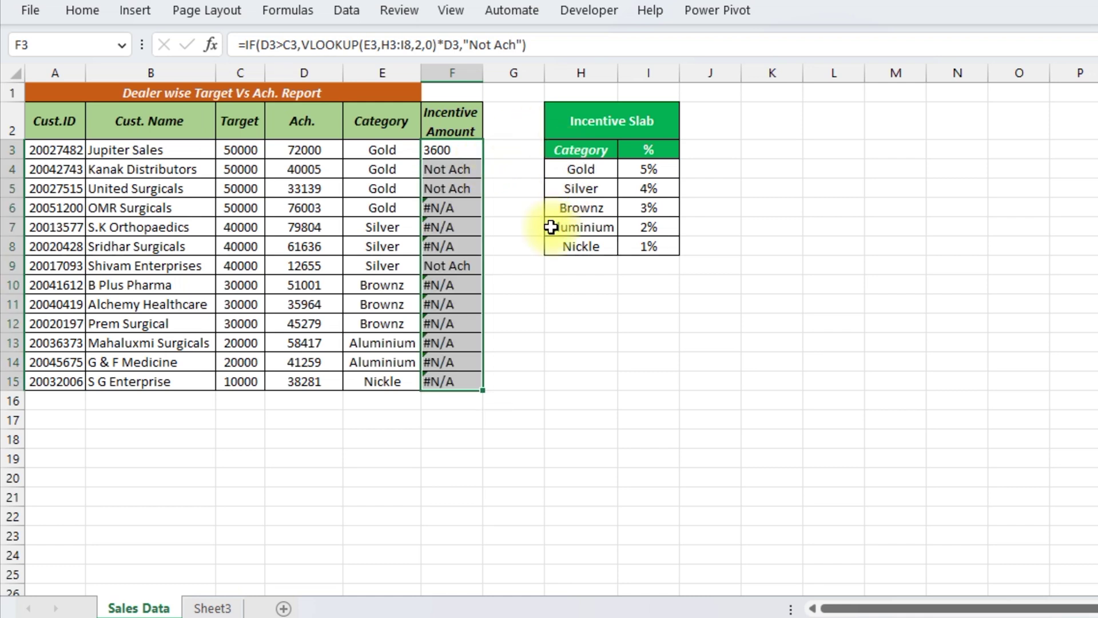
key(ctrl+z)
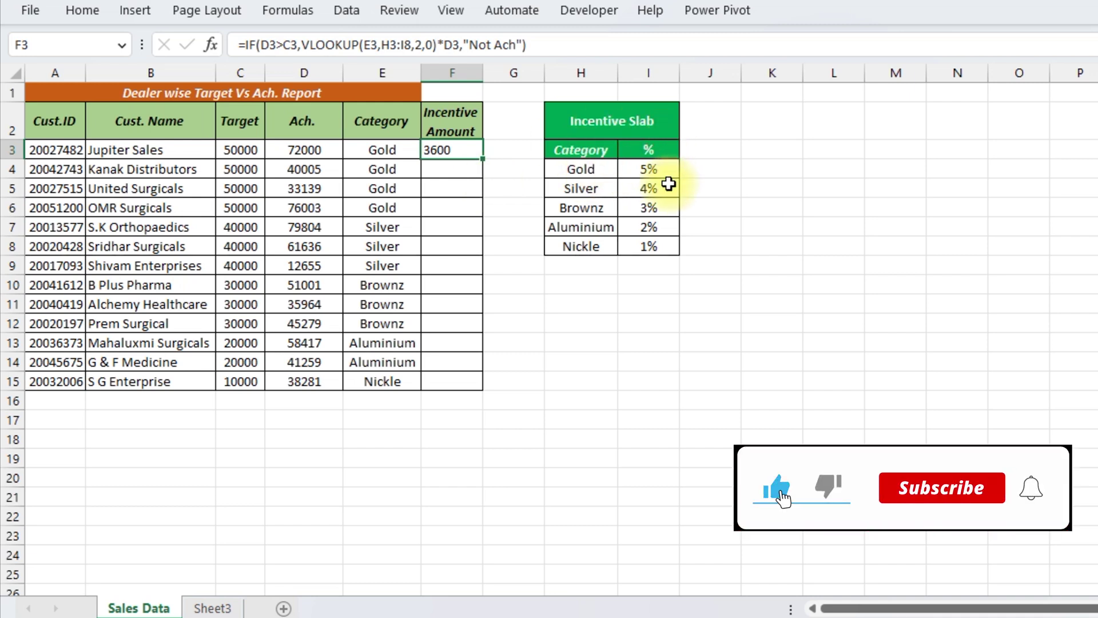
Make the VLOOKUP table range in the F3 formula absolute as $H$3:$I$8 and enter it
drag(381, 46, 411, 45)
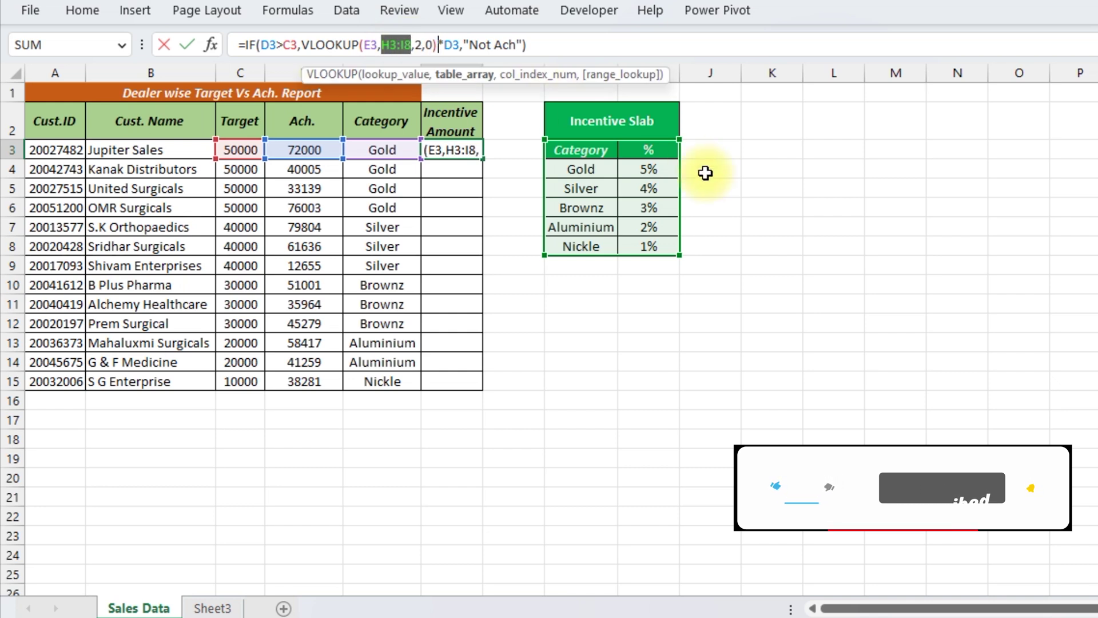
key(F4)
key(Return)
Fill the corrected incentive formula from F3 down through F15
key(Up)
key(Left)
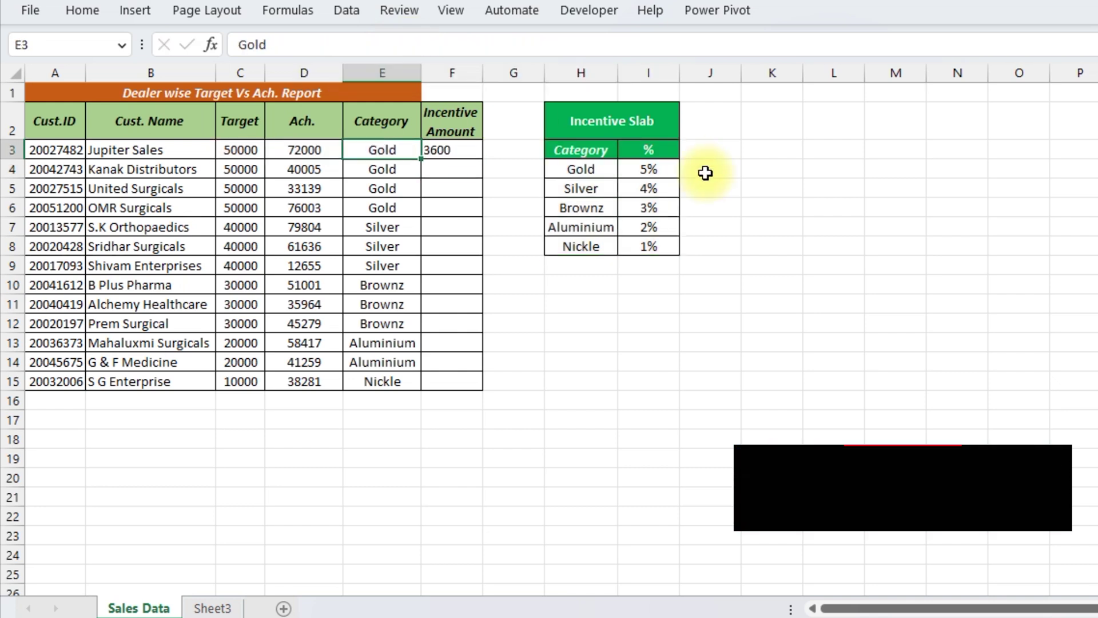
key(ctrl+Down)
key(Right)
key(ctrl+shift+Up)
key(ctrl+d)
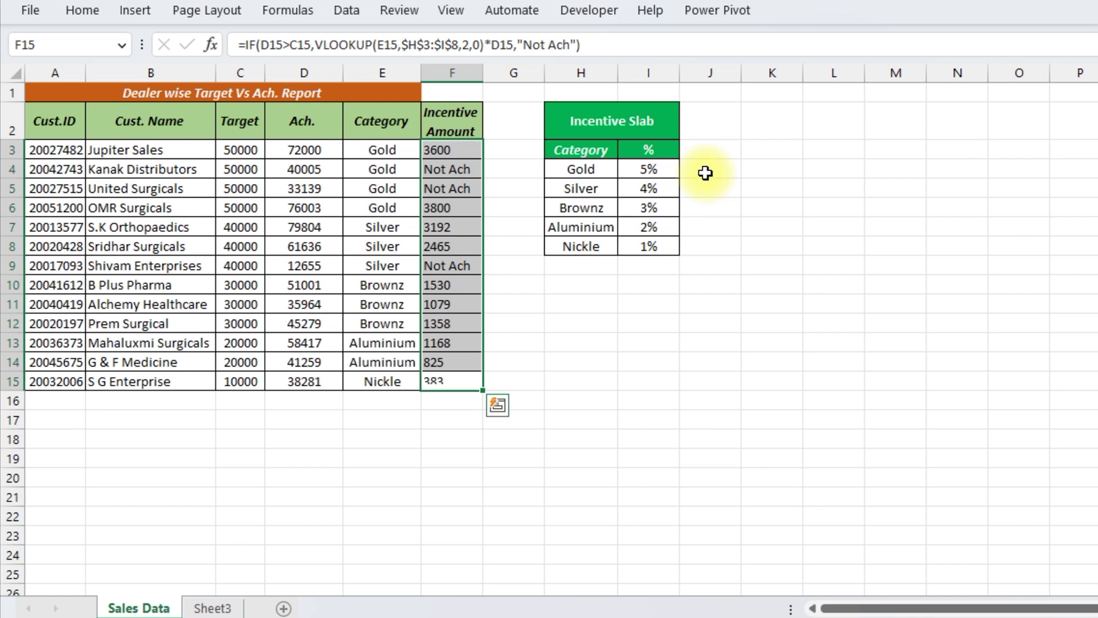
Examine the Kanak Distributors row, comparing its target in C4 and achievement in D4 with the incentive result in F4
key(ctrl+Up)
key(Down)
key(Down)
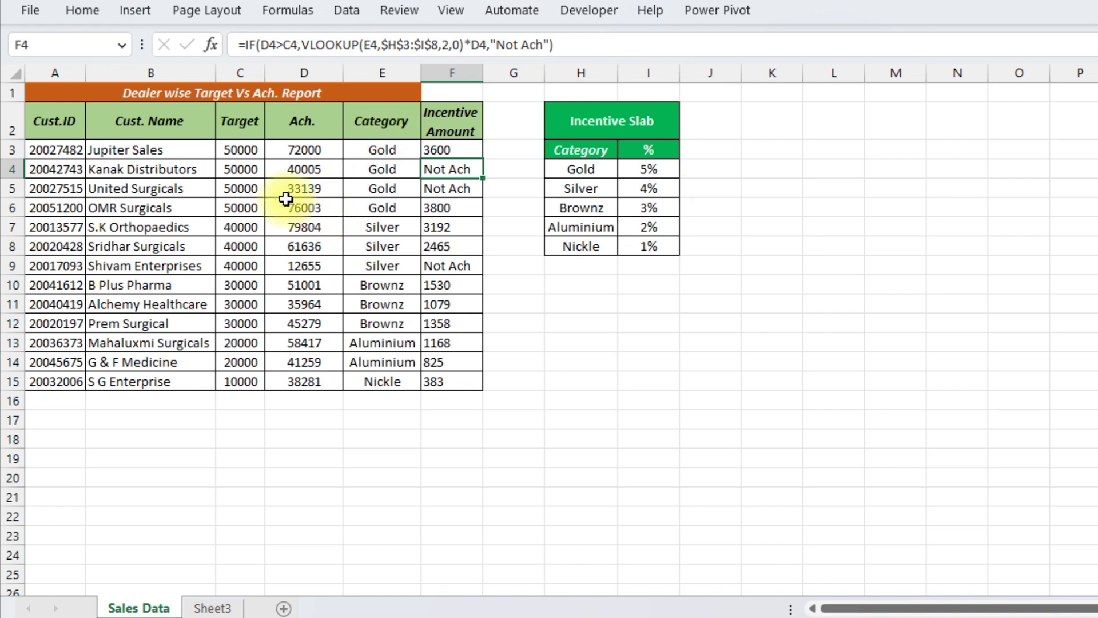
click(182, 170)
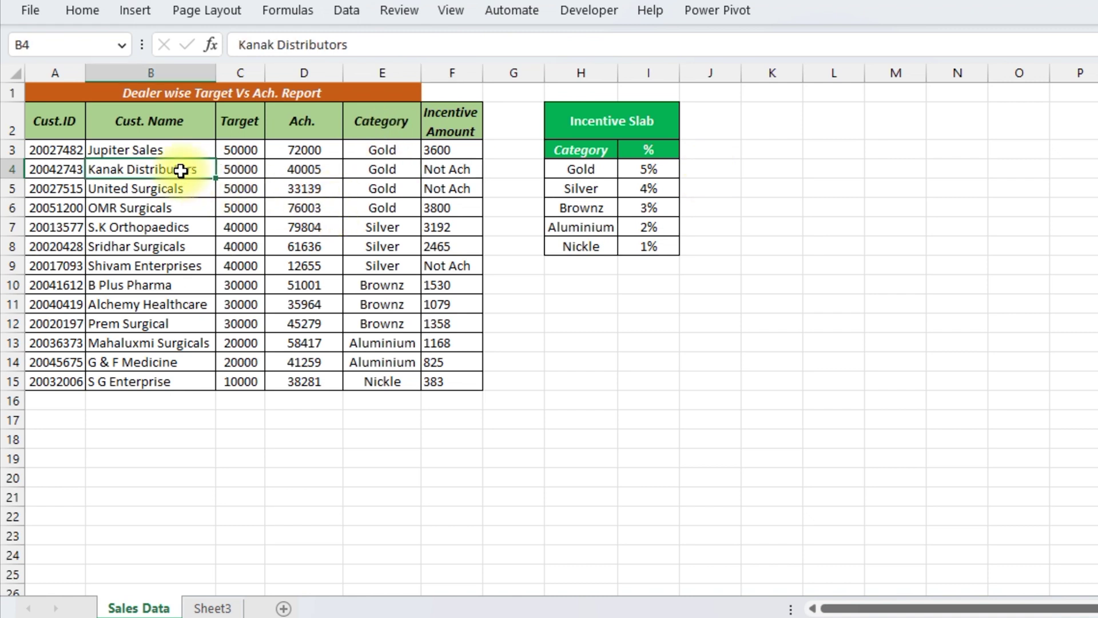
click(240, 169)
click(335, 171)
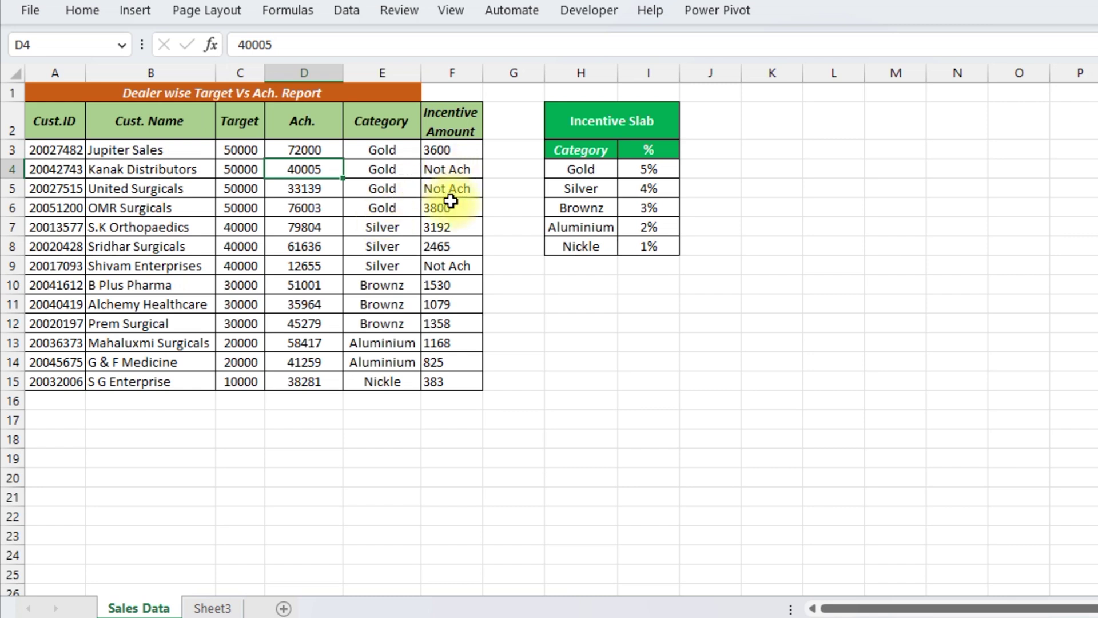
click(454, 170)
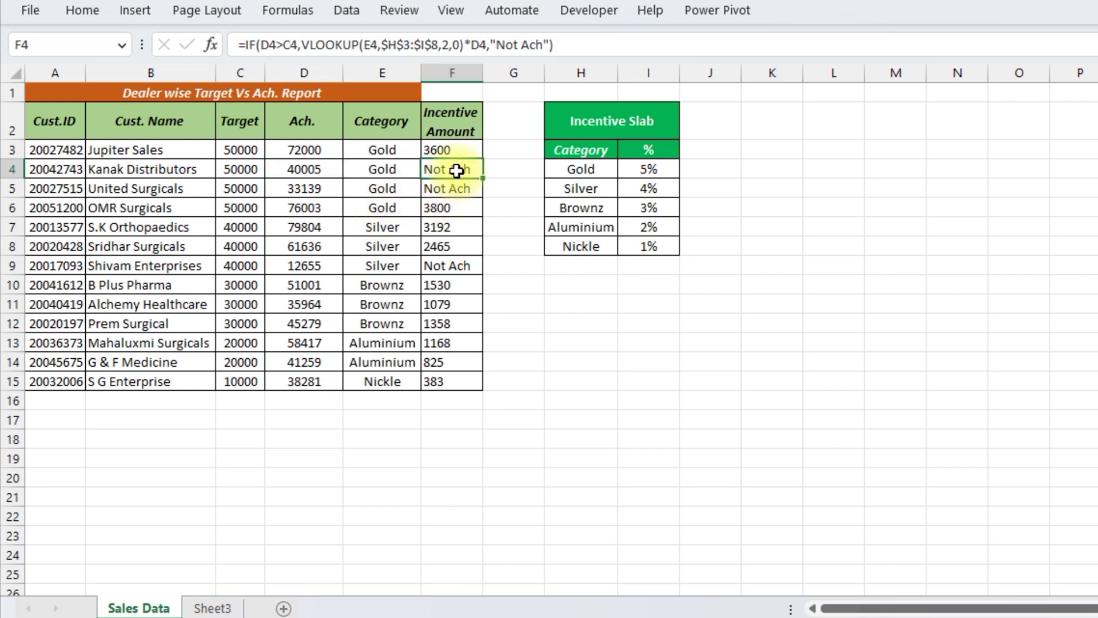